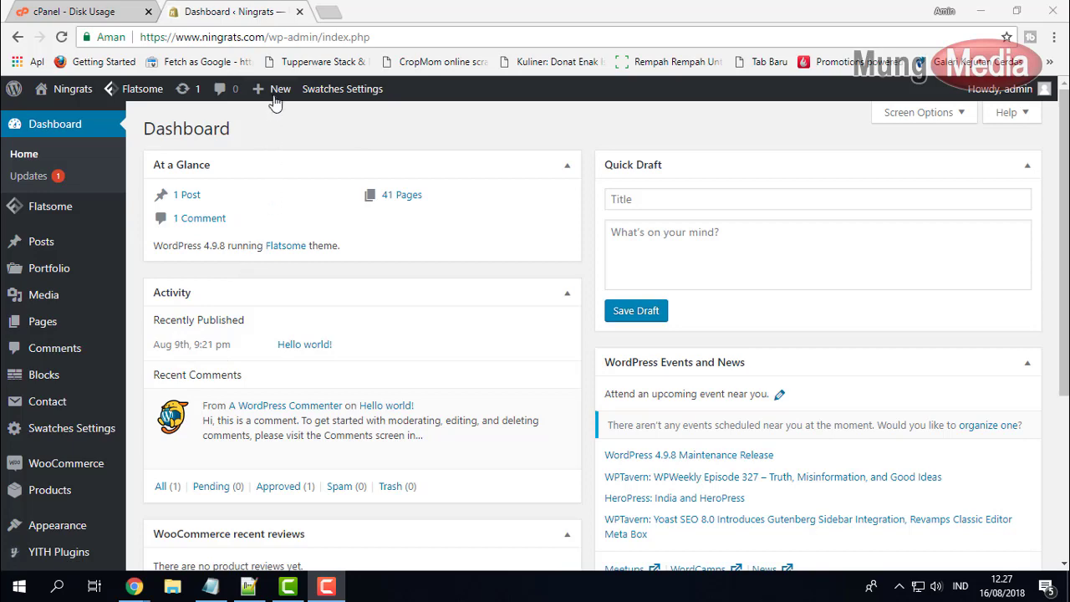
- Create a new product and name it "WOMEN RIBBED HIGH-NECK HALF-SLEEVE T-SHIRT", copying the title from the Notepad notes
mouse_move(276, 92)
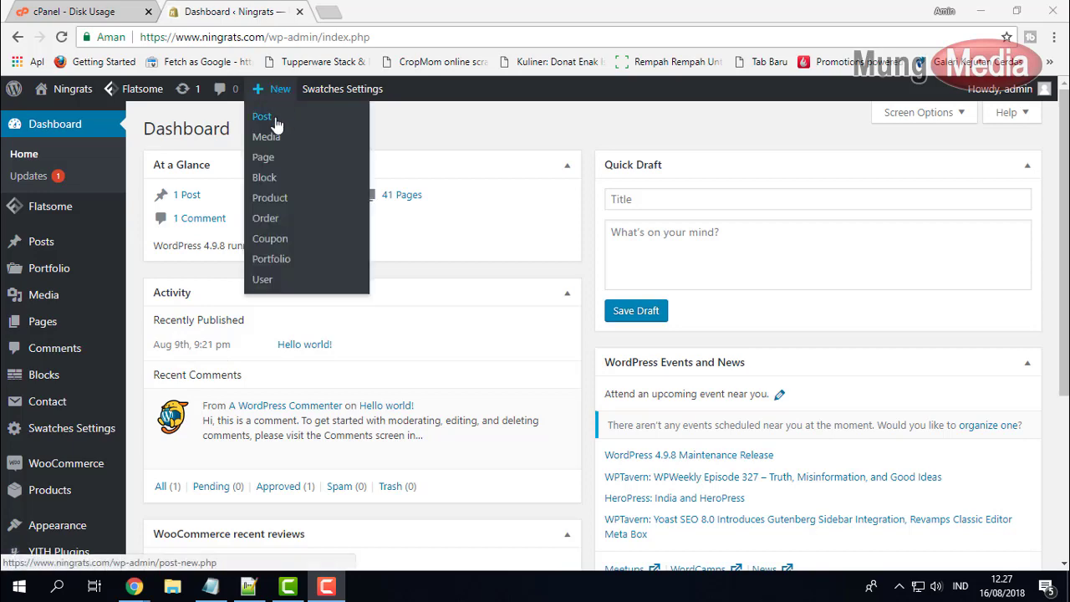
click(267, 199)
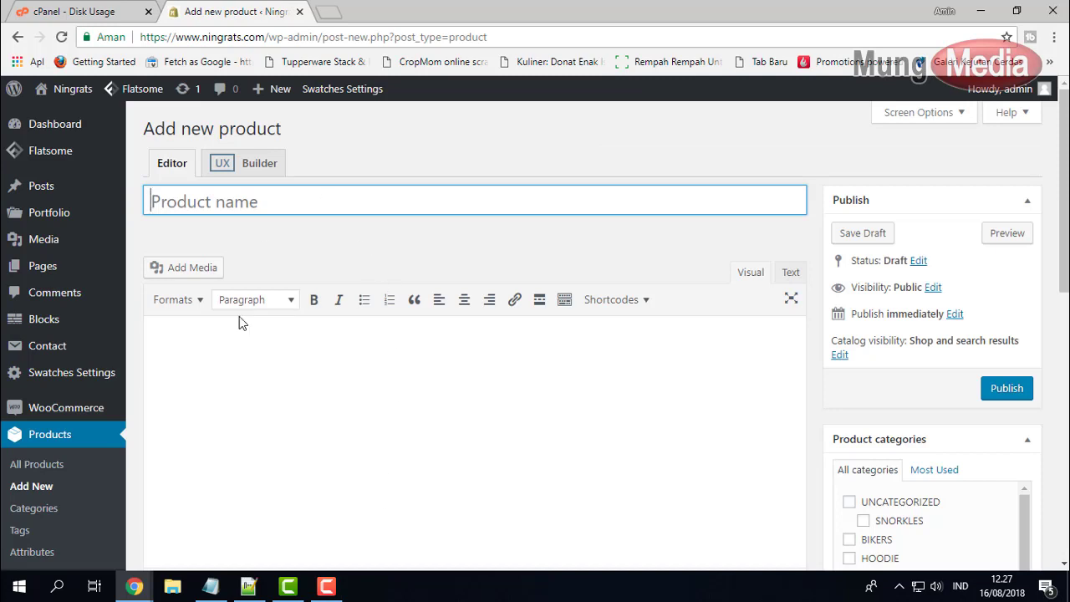
click(211, 585)
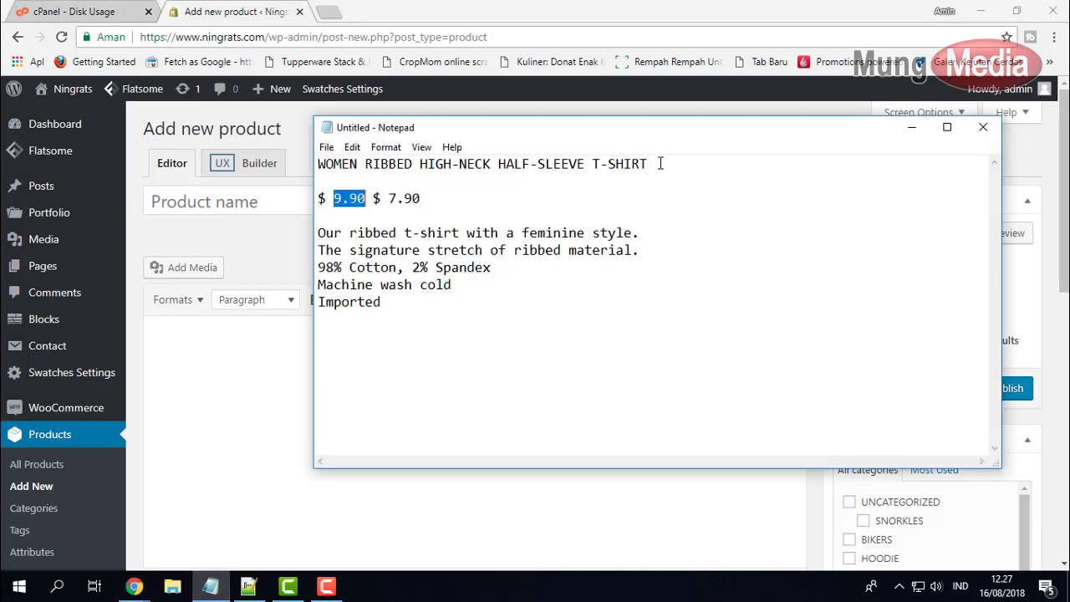
drag(661, 163, 316, 163)
key(ctrl+c)
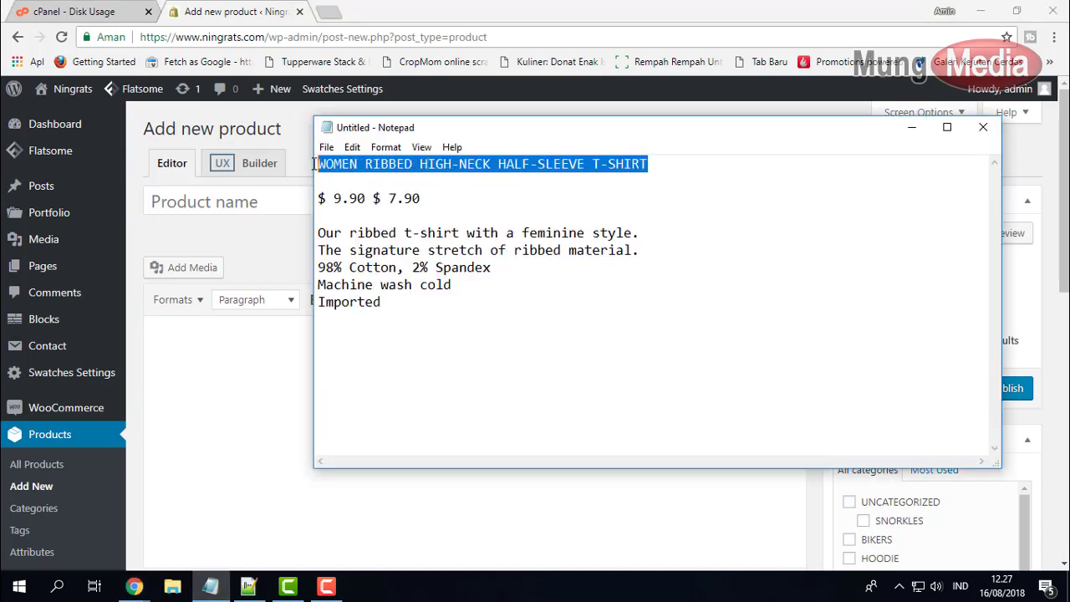
click(269, 214)
key(ctrl+v)
- Copy the five description lines, from "Our ribbed t-shirt with a feminine style." to "Imported", from Notepad into the product description
click(410, 476)
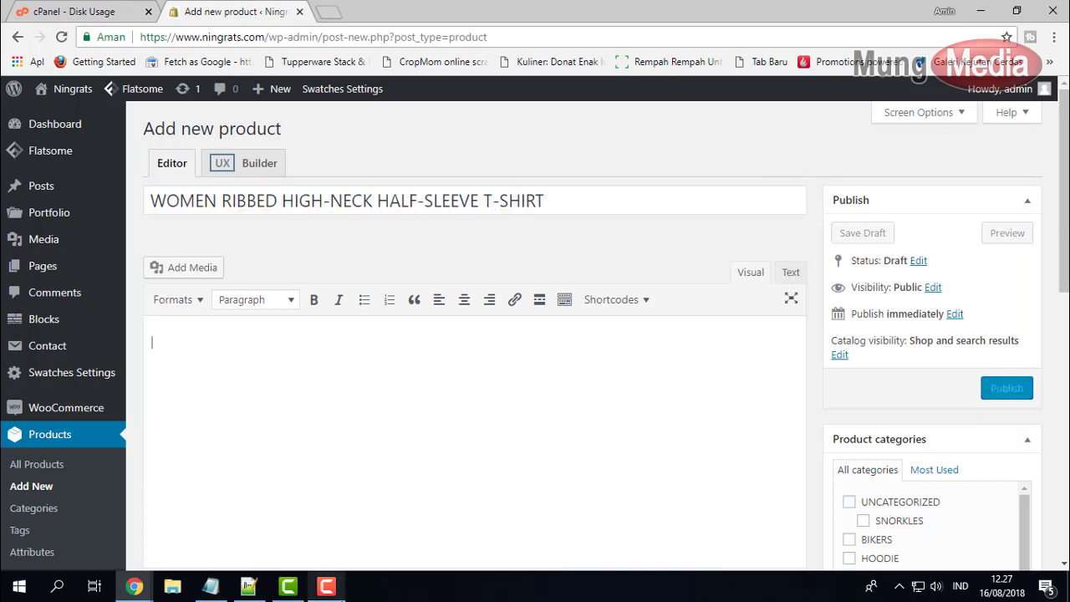
click(210, 586)
drag(413, 303, 284, 241)
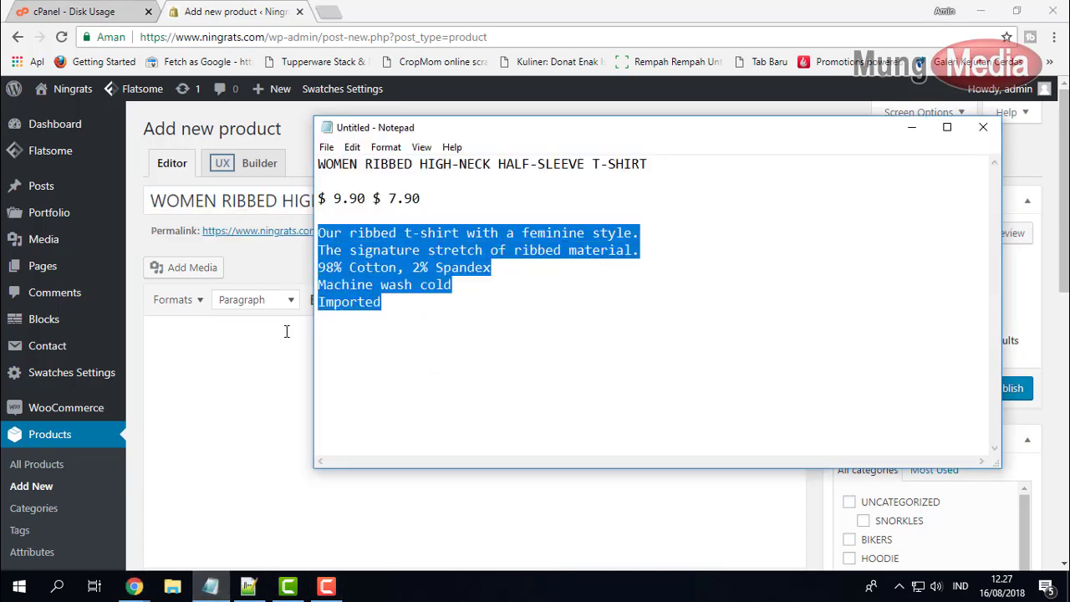
key(ctrl+c)
click(272, 362)
key(ctrl+v)
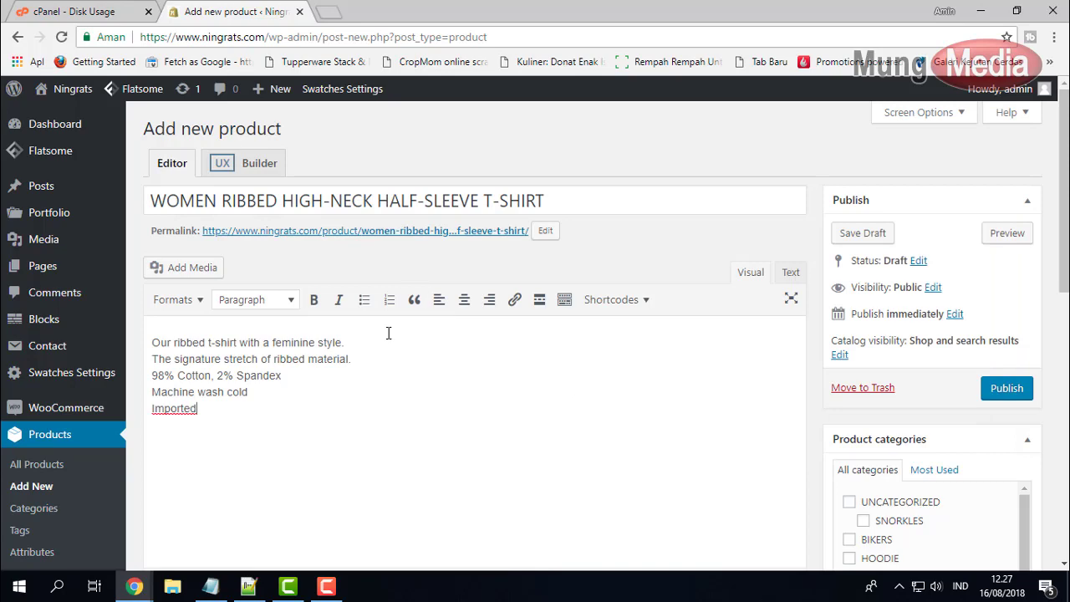
- Assign the product to the MAN & WOMAN CLOTHES category
scroll(819, 431, down, 2)
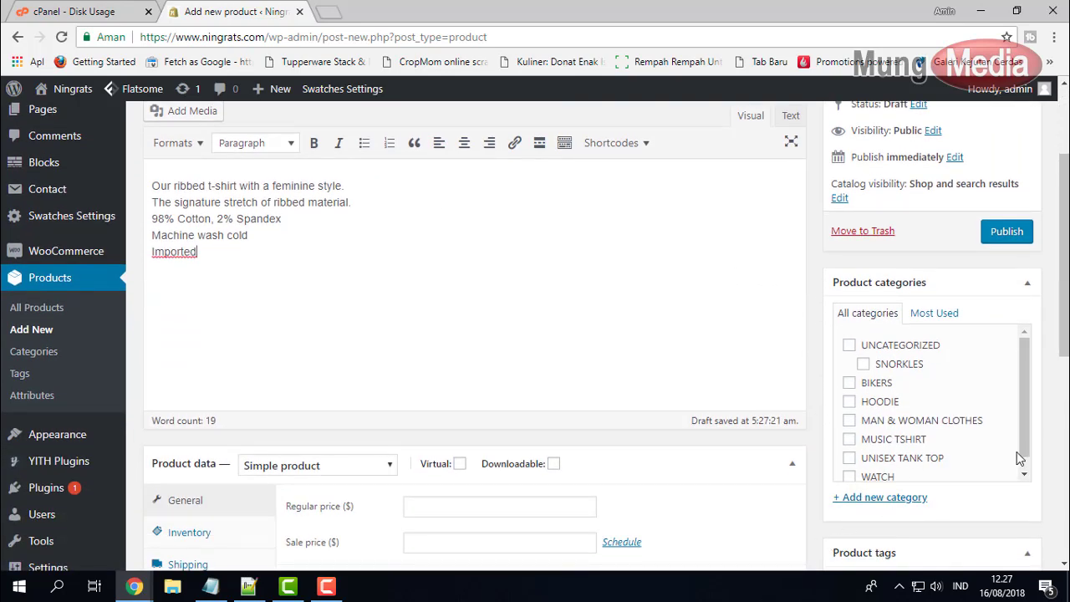
scroll(1028, 414, down, 1)
click(849, 406)
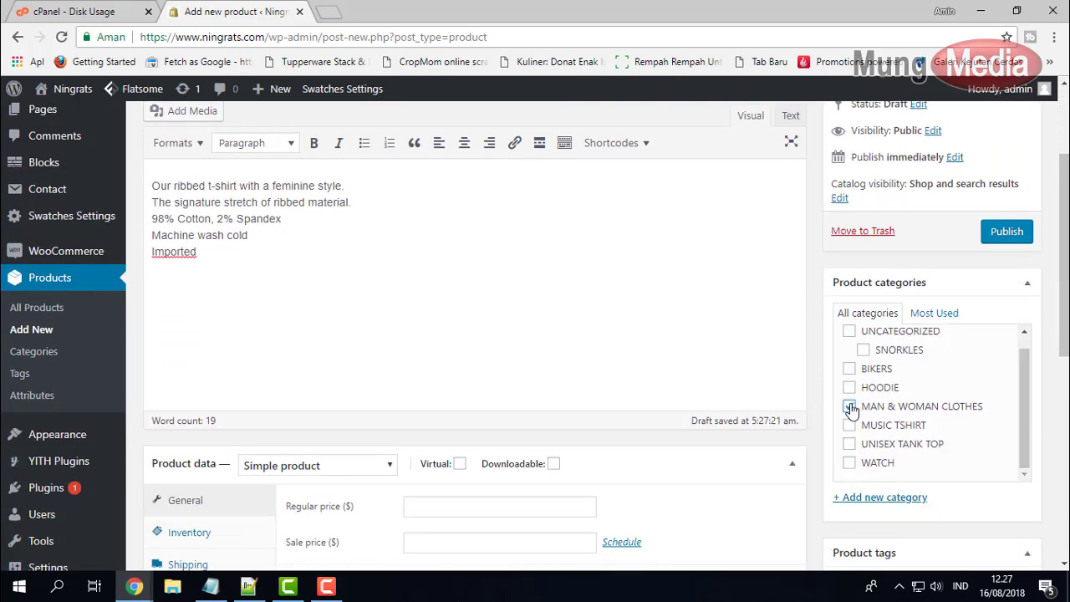
- Change the product type to Variable product and set its SKU to WT001
scroll(418, 335, down, 2)
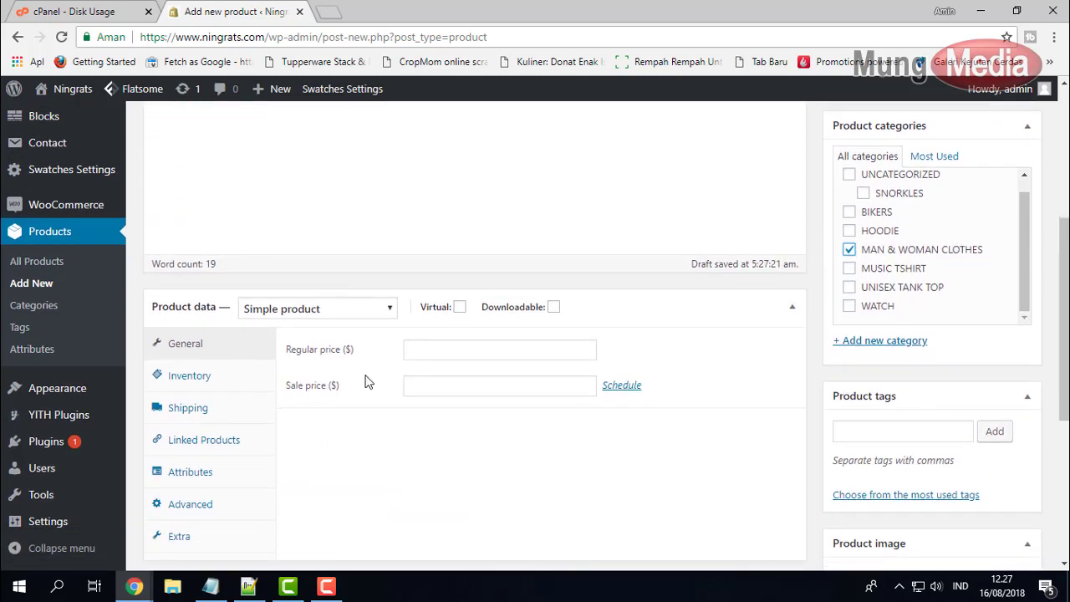
click(339, 306)
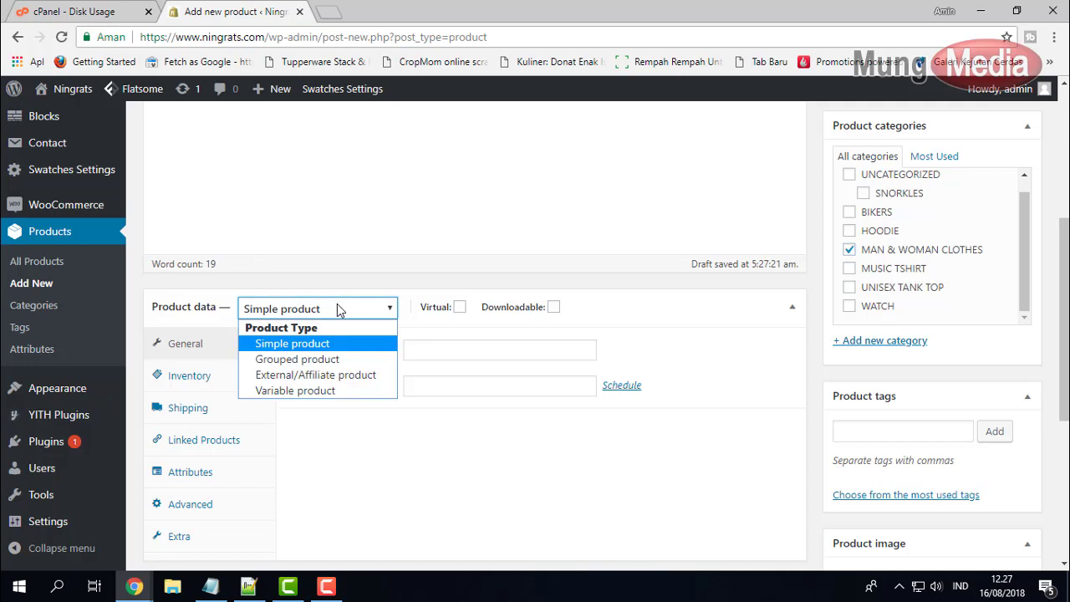
click(331, 391)
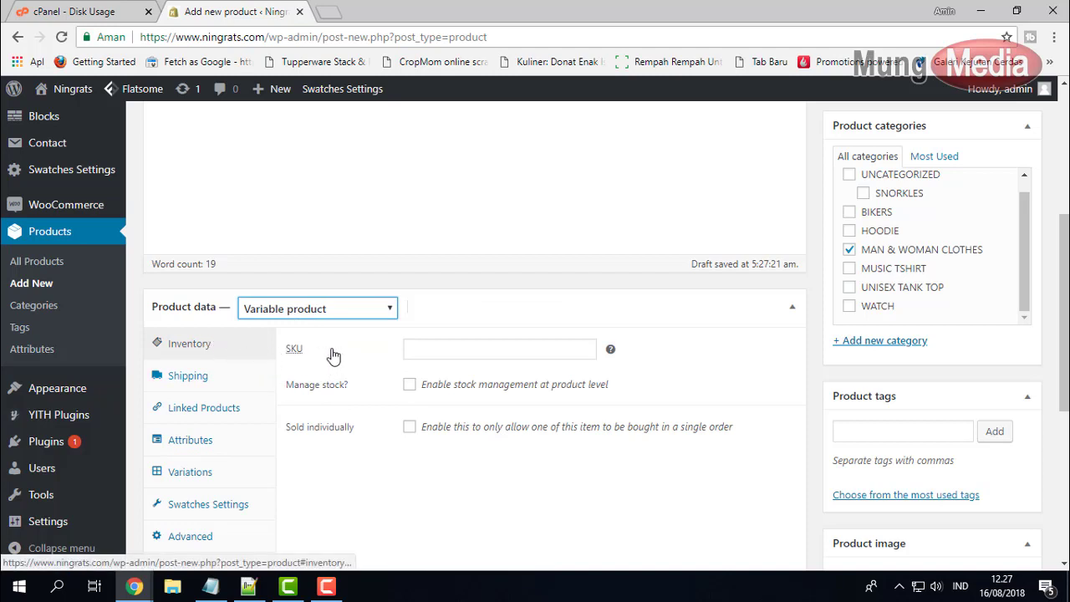
click(456, 348)
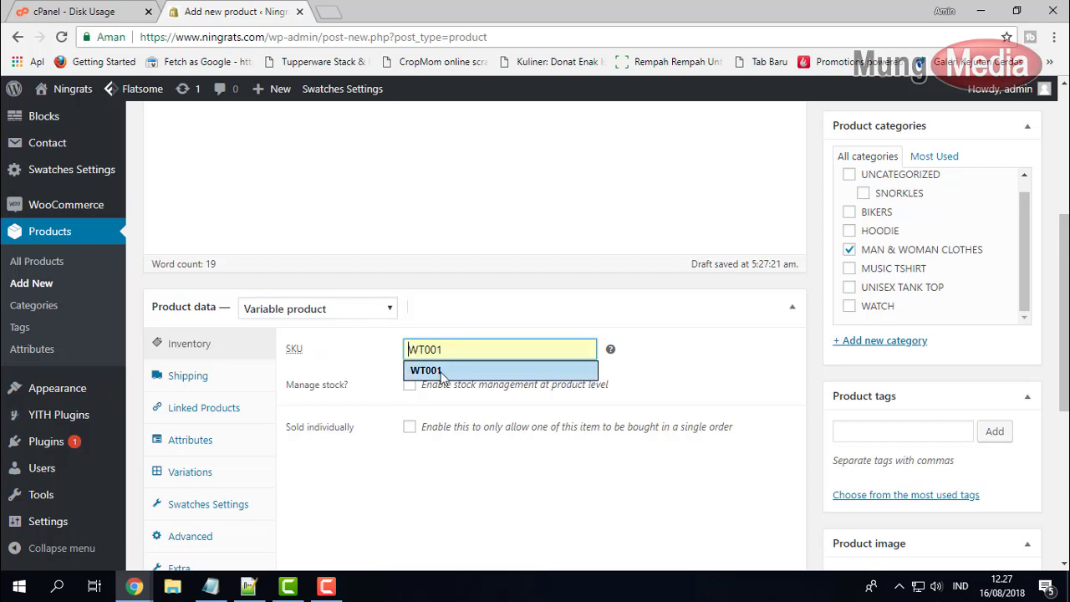
click(442, 373)
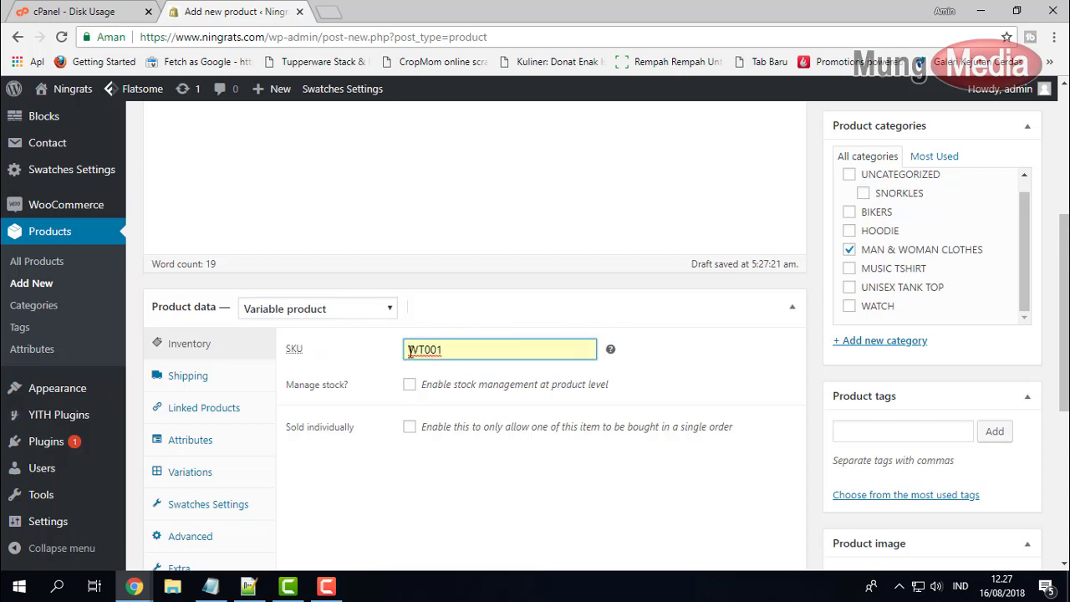
click(676, 373)
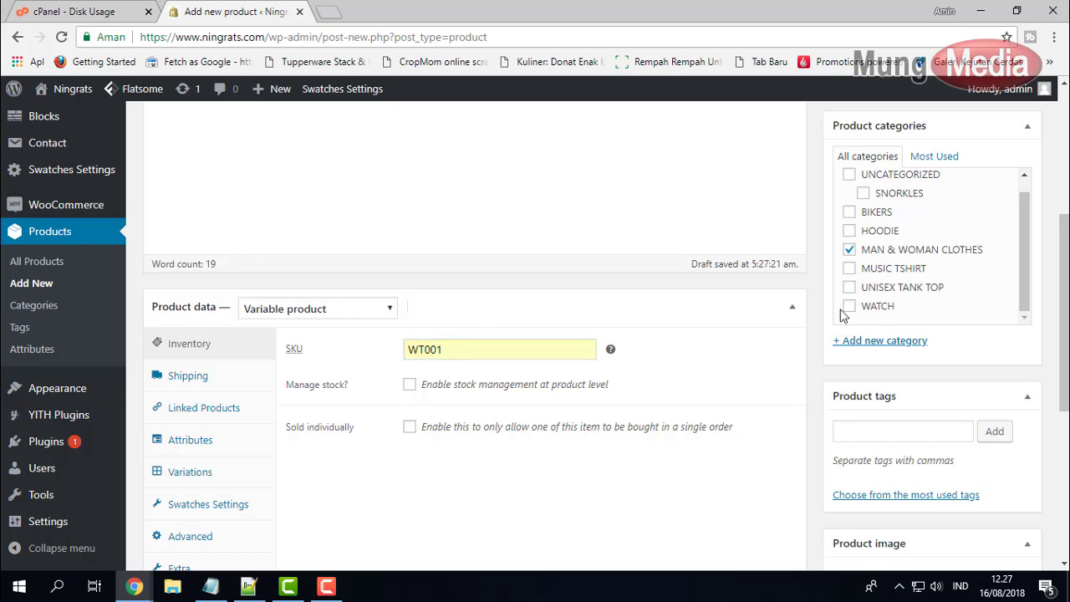
- Set the existing media library photo Screenshot_4.jpg, the seated woman in the purple top, as the product image
scroll(878, 485, down, 2)
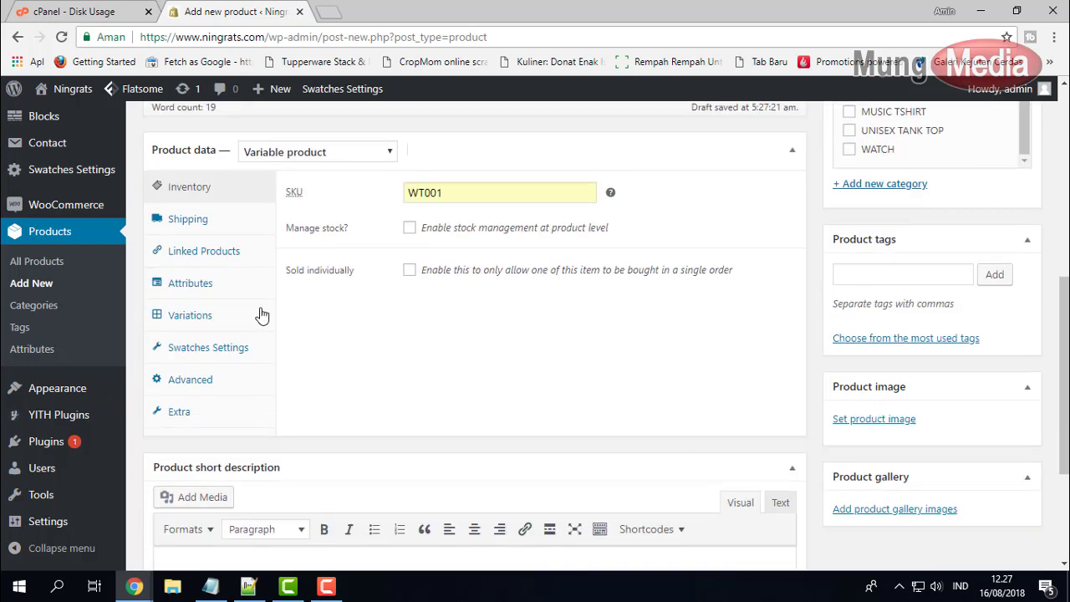
click(891, 428)
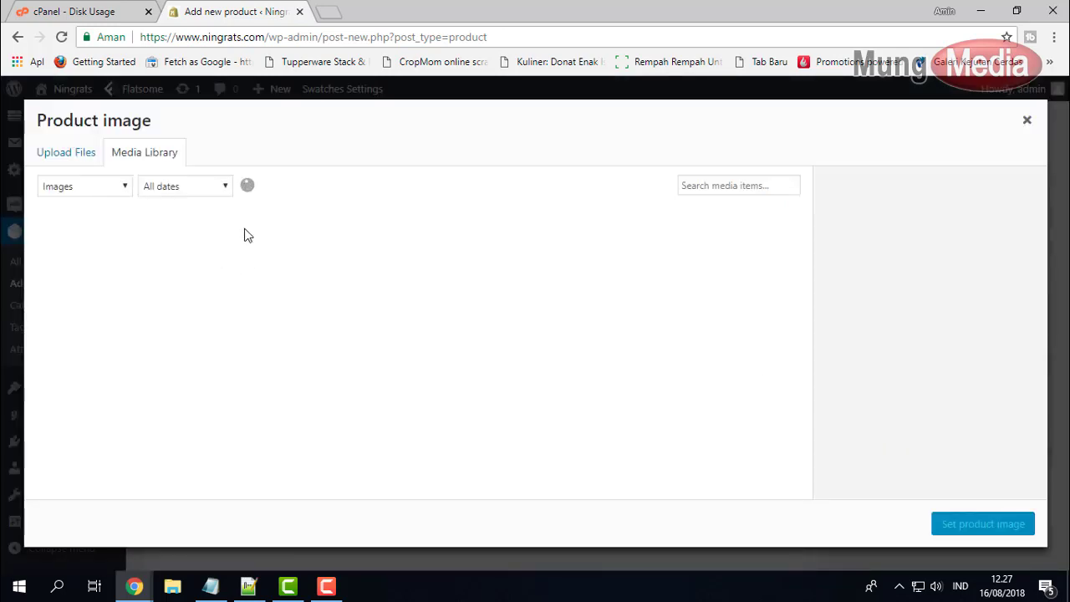
click(80, 154)
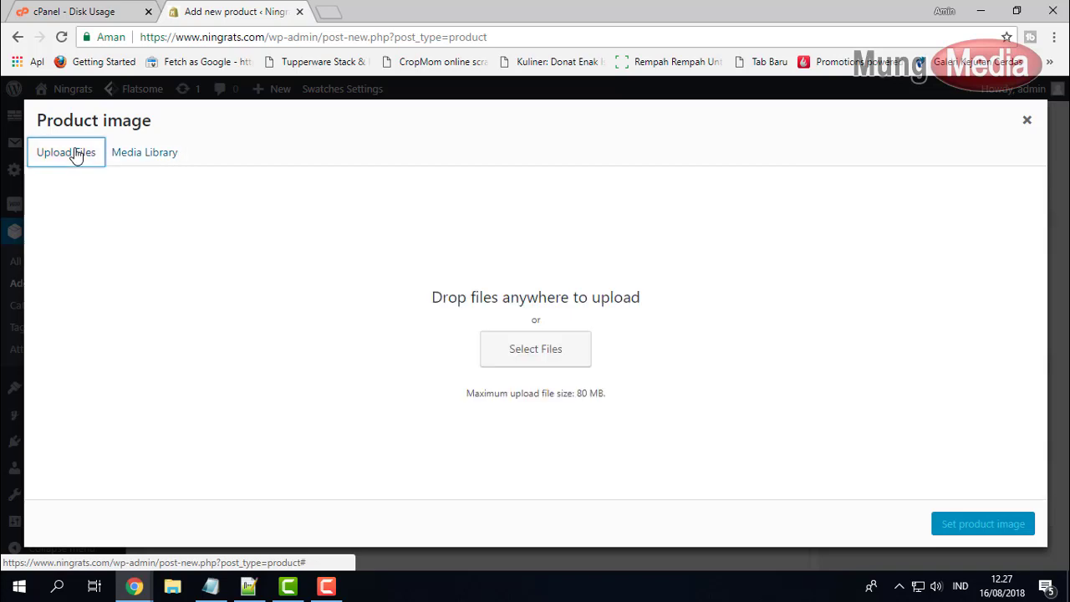
click(139, 159)
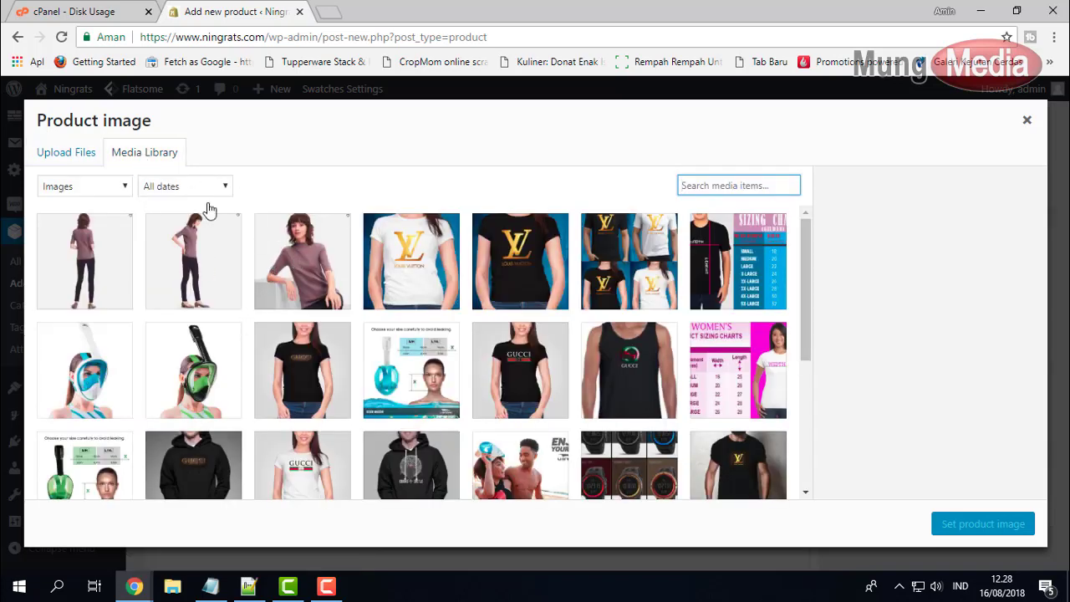
click(82, 152)
click(135, 156)
click(326, 280)
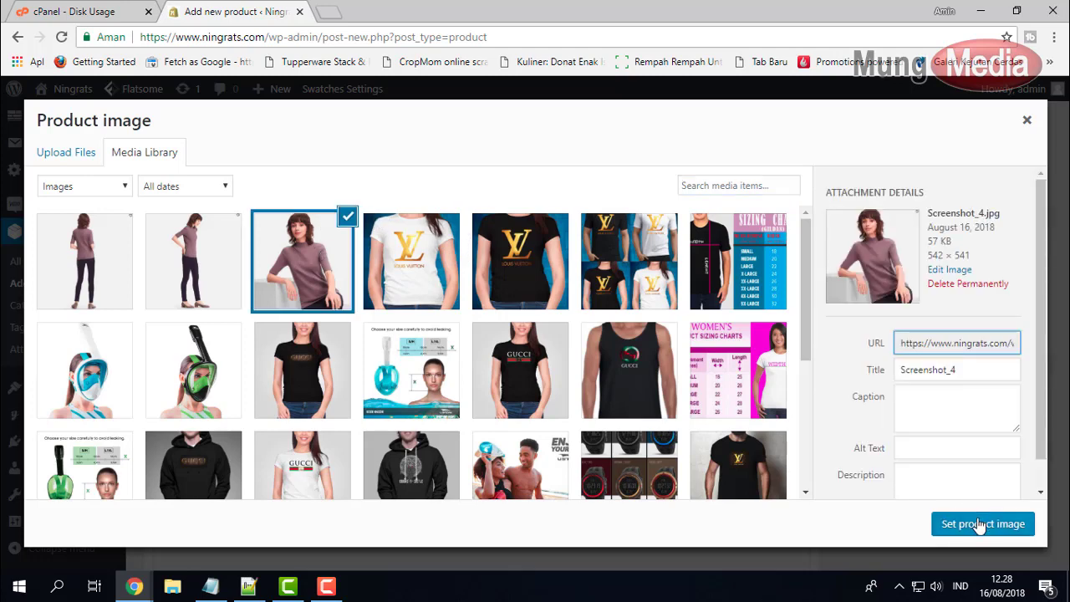
click(979, 523)
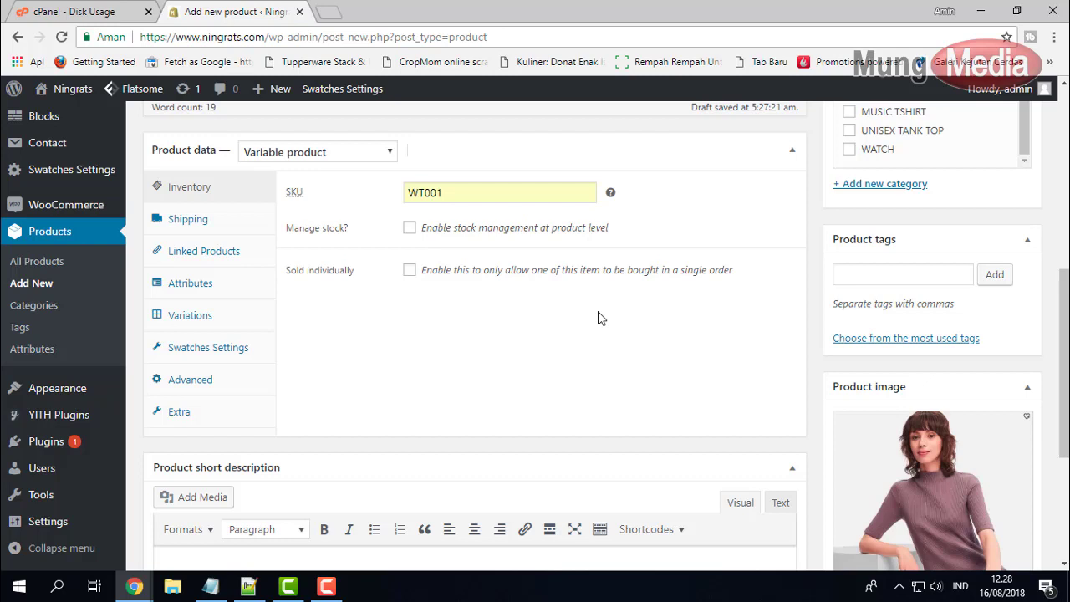
- Set the product's shipping weight to 1 kg
click(222, 289)
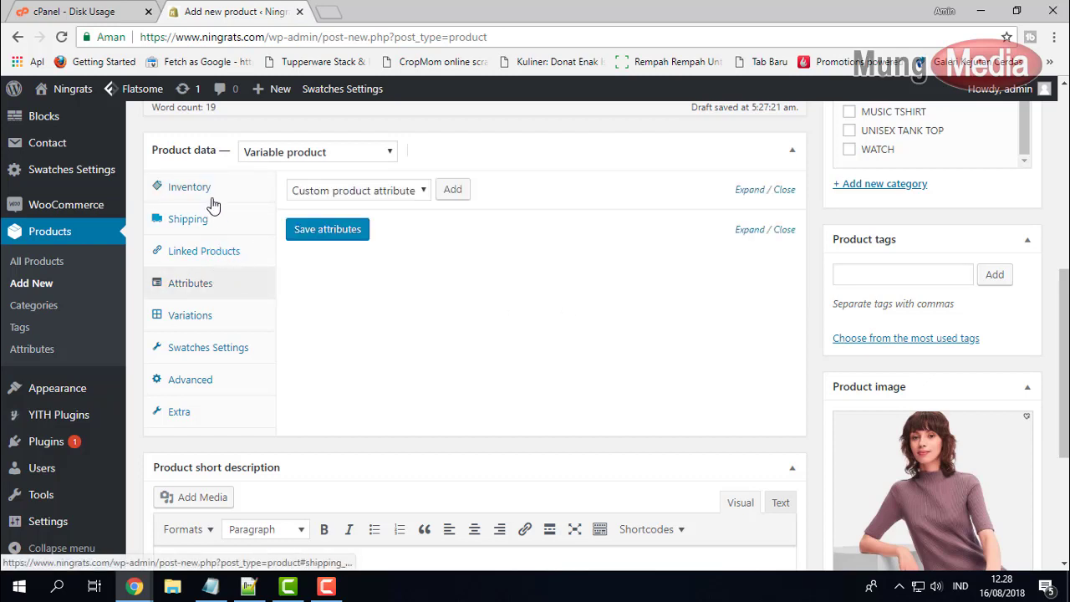
click(201, 222)
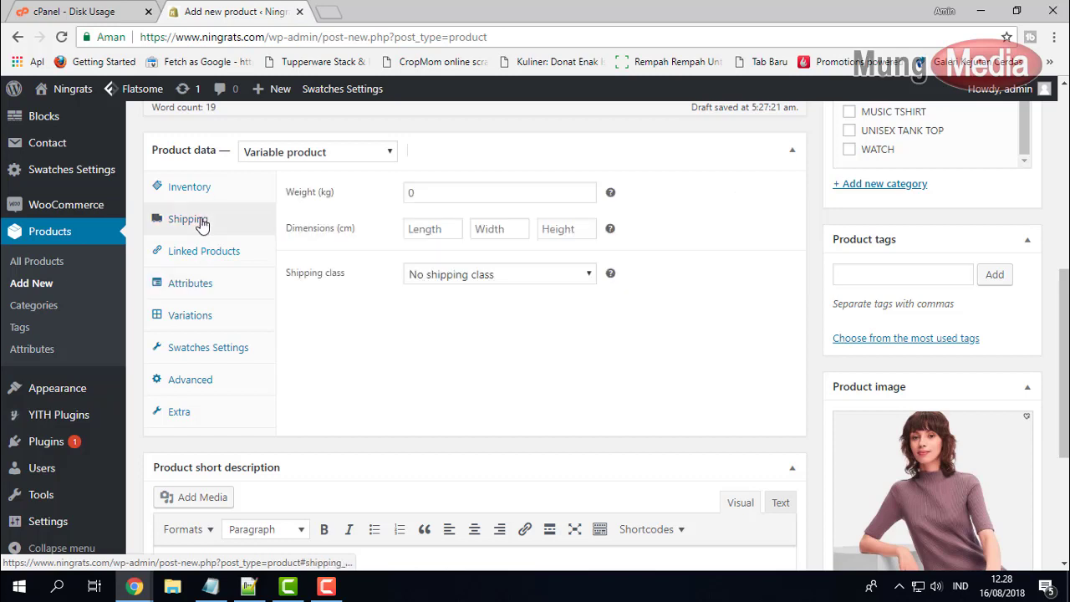
click(438, 195)
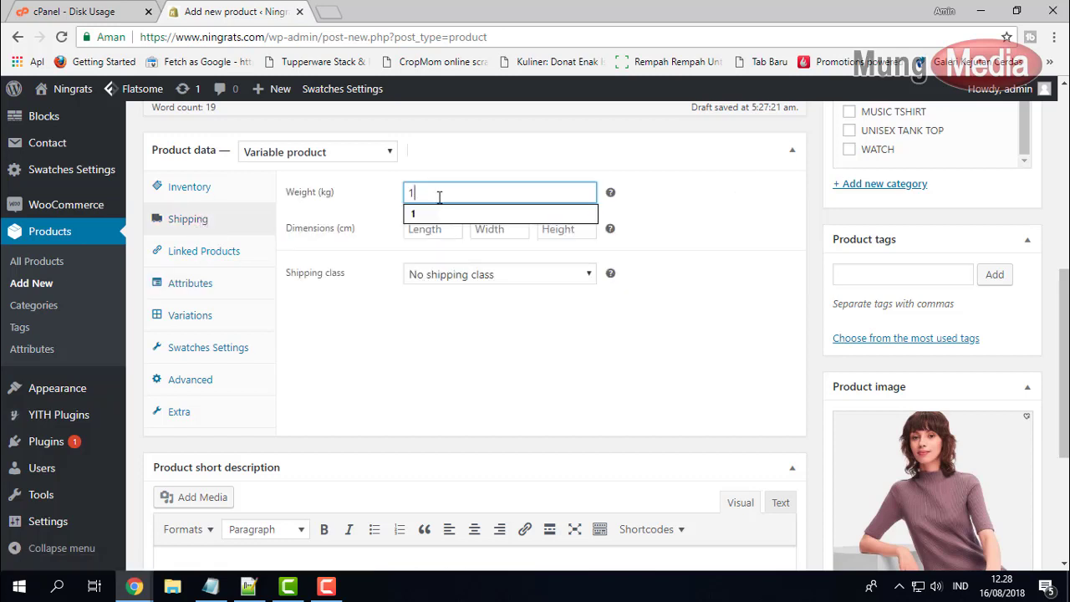
click(454, 370)
- Add a custom product attribute named Size
click(215, 297)
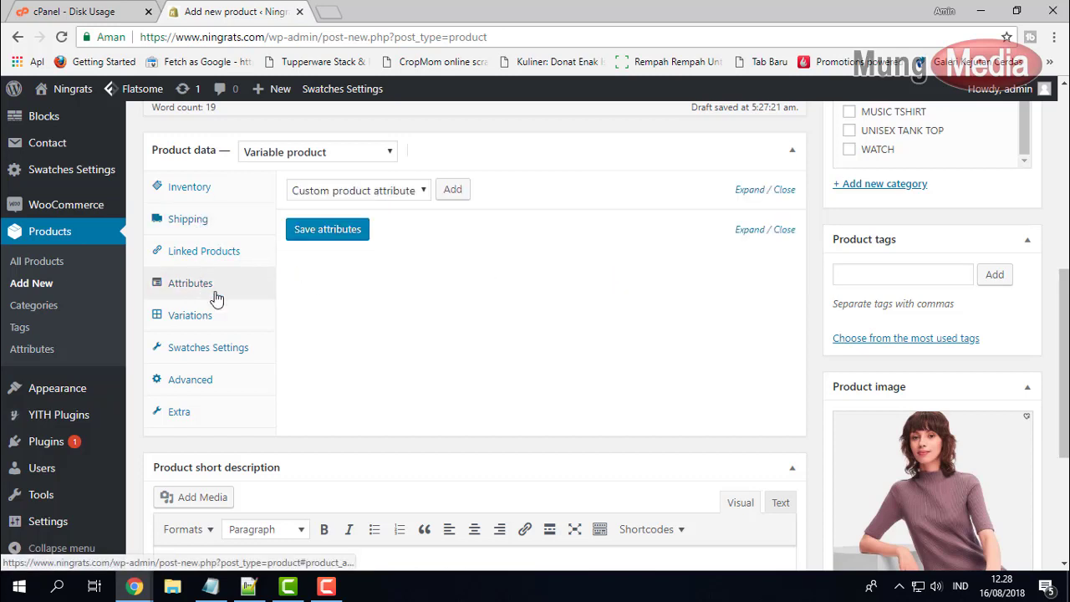
click(393, 191)
click(343, 209)
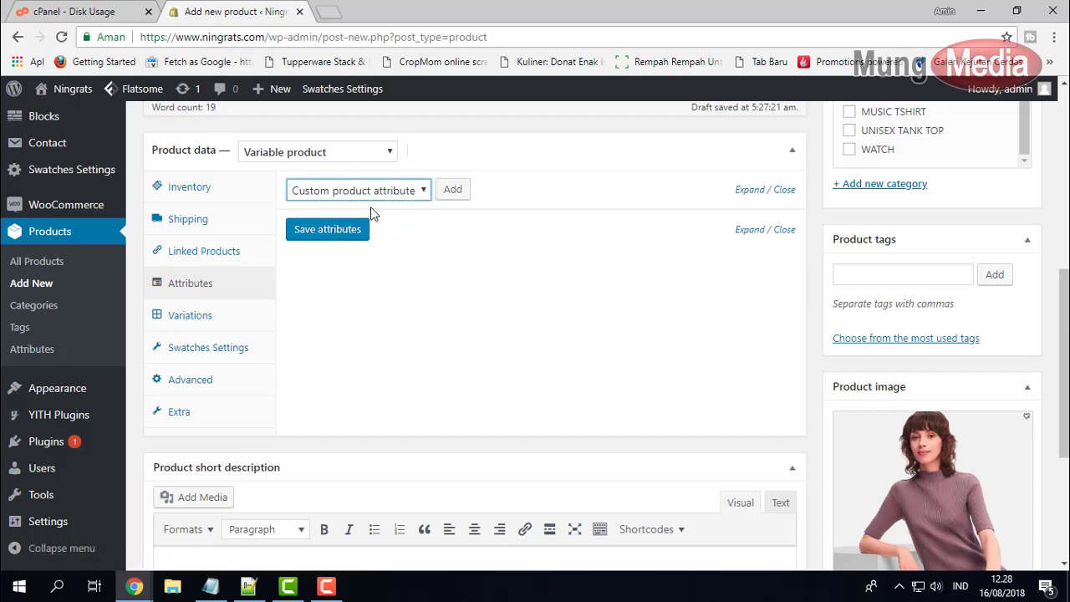
click(452, 191)
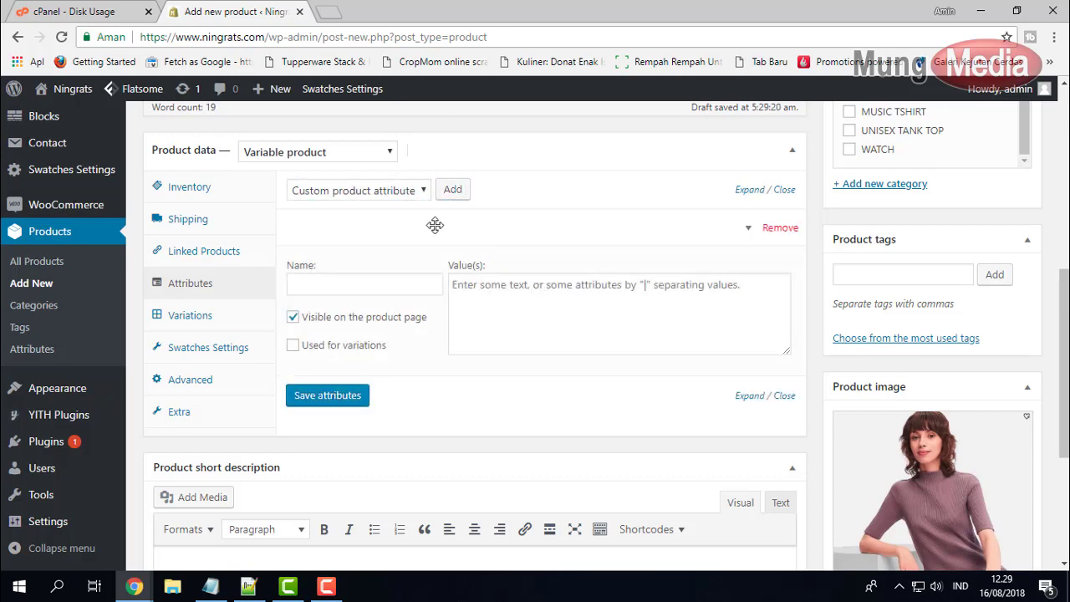
click(334, 283)
click(313, 304)
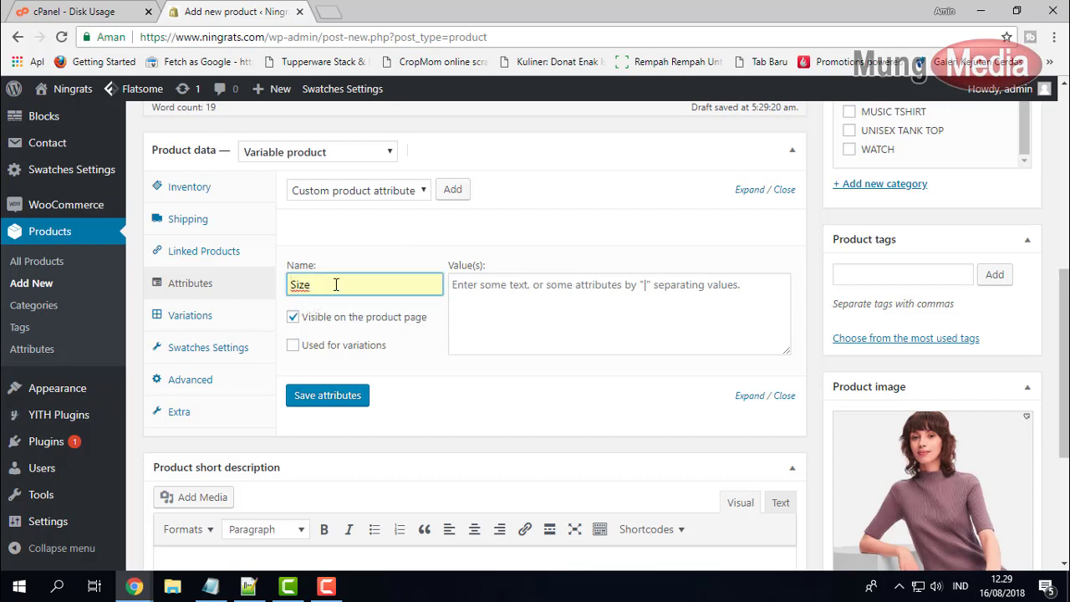
- Make the Size attribute hidden on the product page and used for variations, enter the values S|M|L|XL|XXL, and save it
click(292, 316)
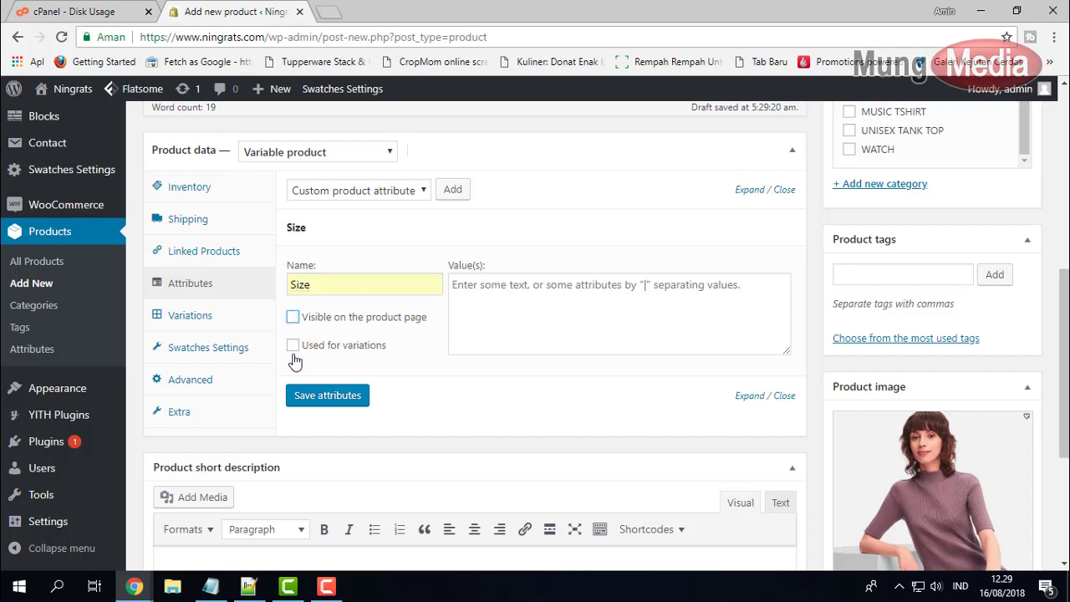
click(292, 345)
click(553, 300)
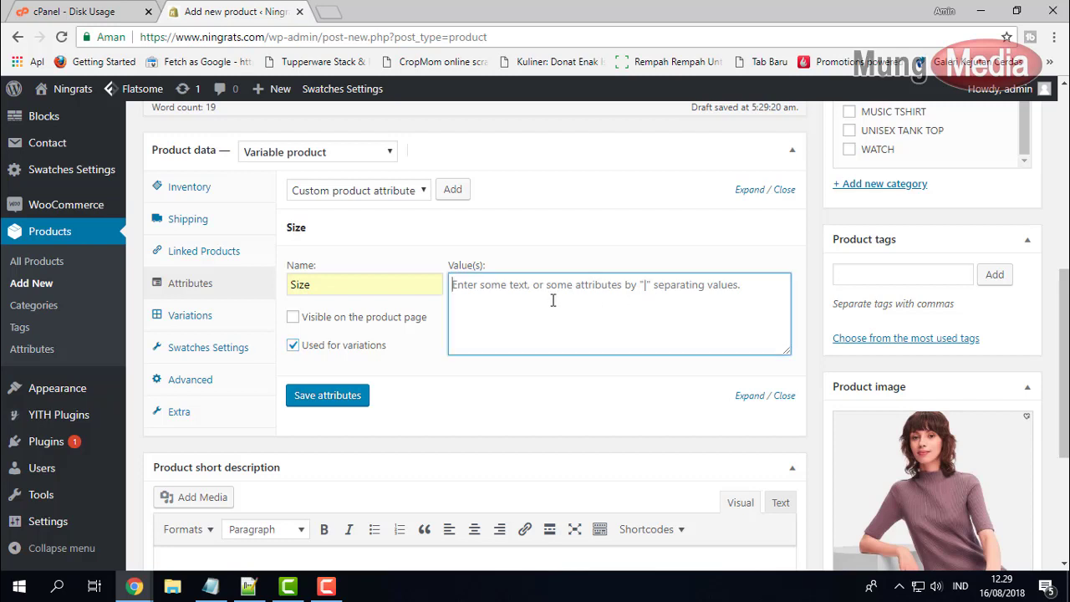
text(S|M|L|XL|XXL)
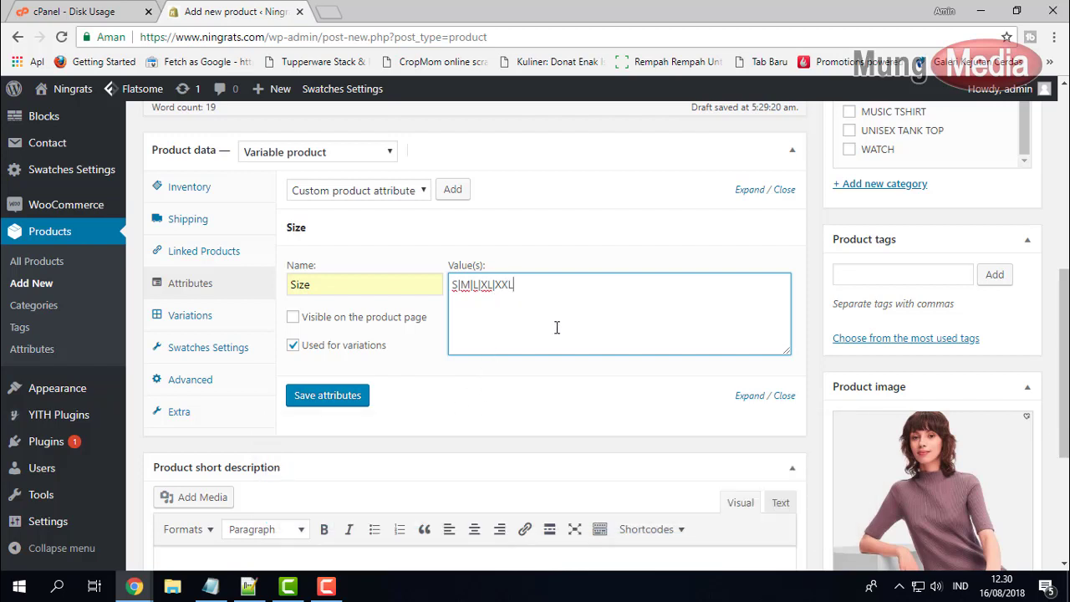
click(340, 399)
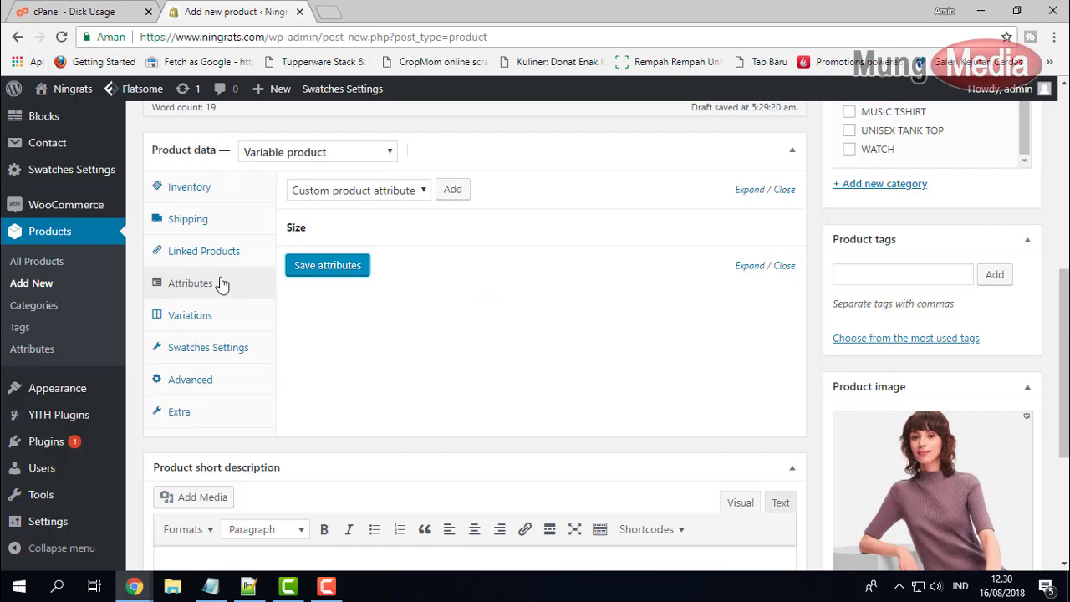
- Create variations from all attributes so that every Size value gets its own product variation
click(194, 325)
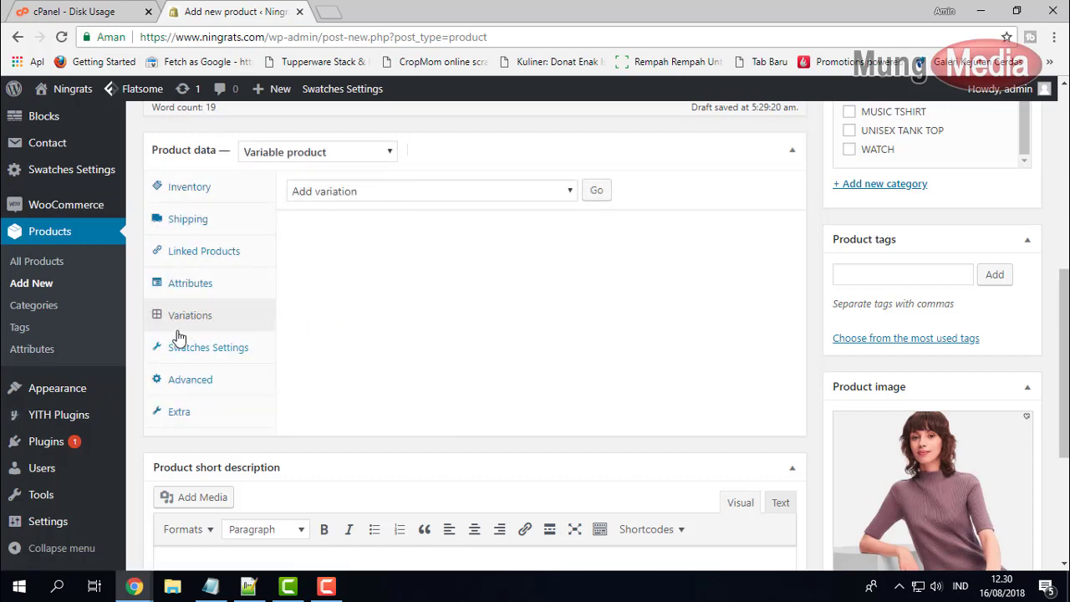
click(457, 190)
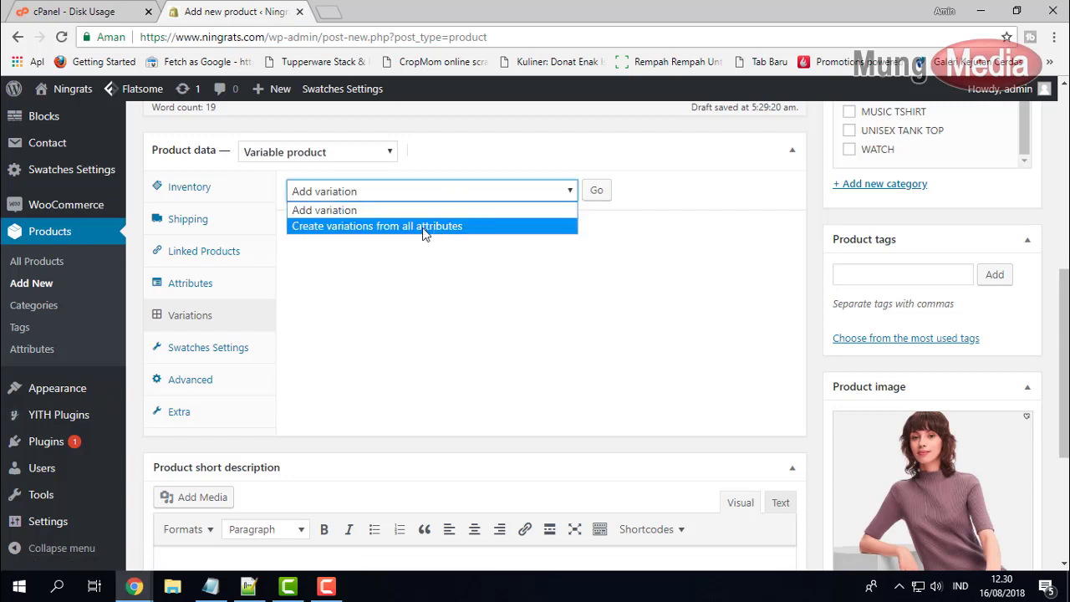
click(390, 194)
click(389, 194)
click(355, 231)
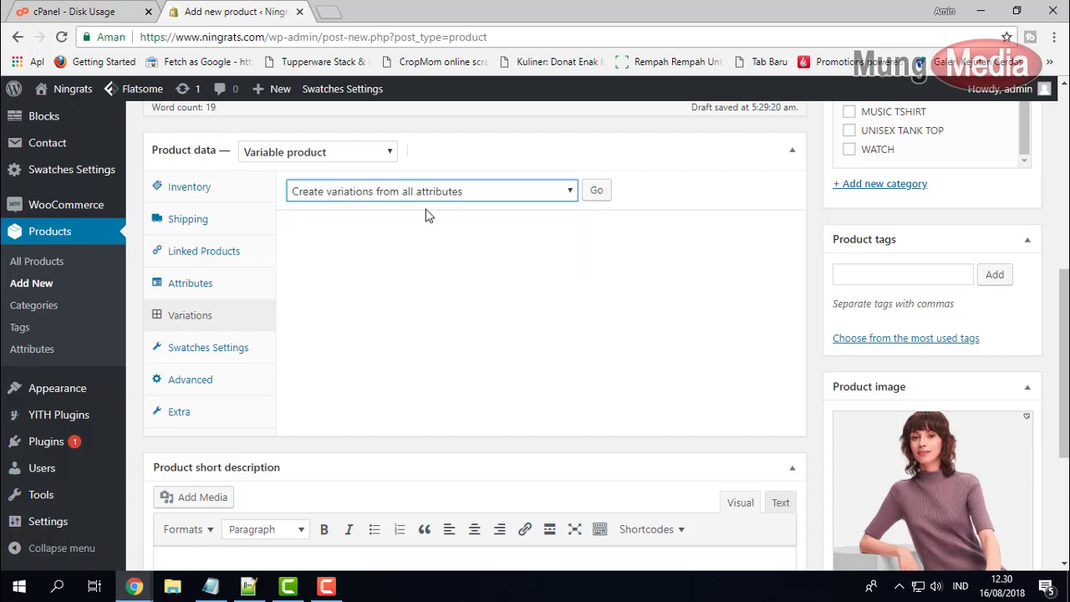
click(596, 192)
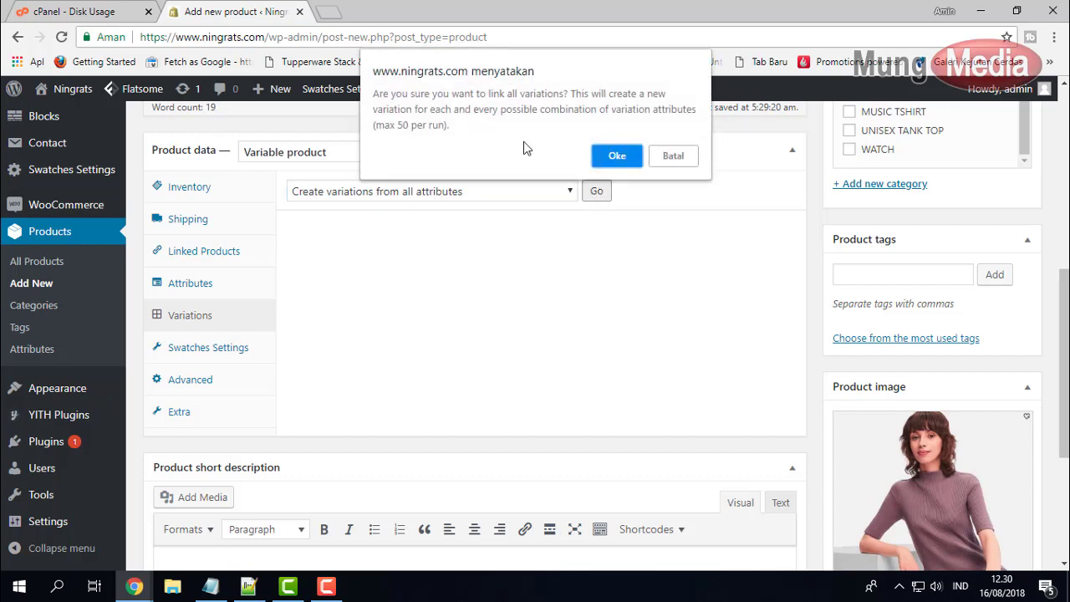
click(626, 157)
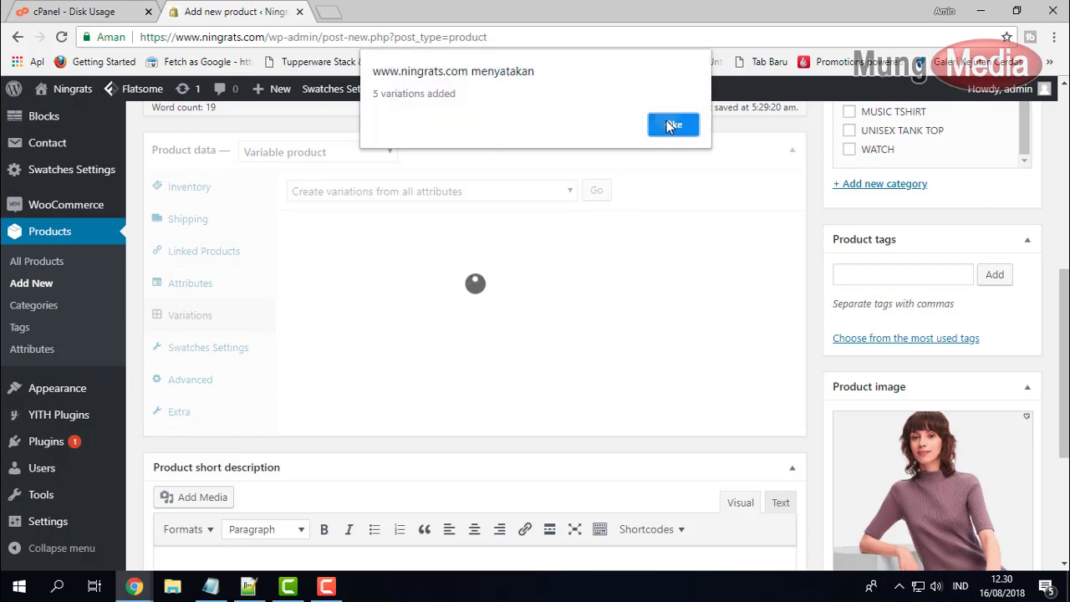
click(666, 122)
- Set the regular price of the size S variation to 5 and of the size M variation to 6
mouse_move(377, 287)
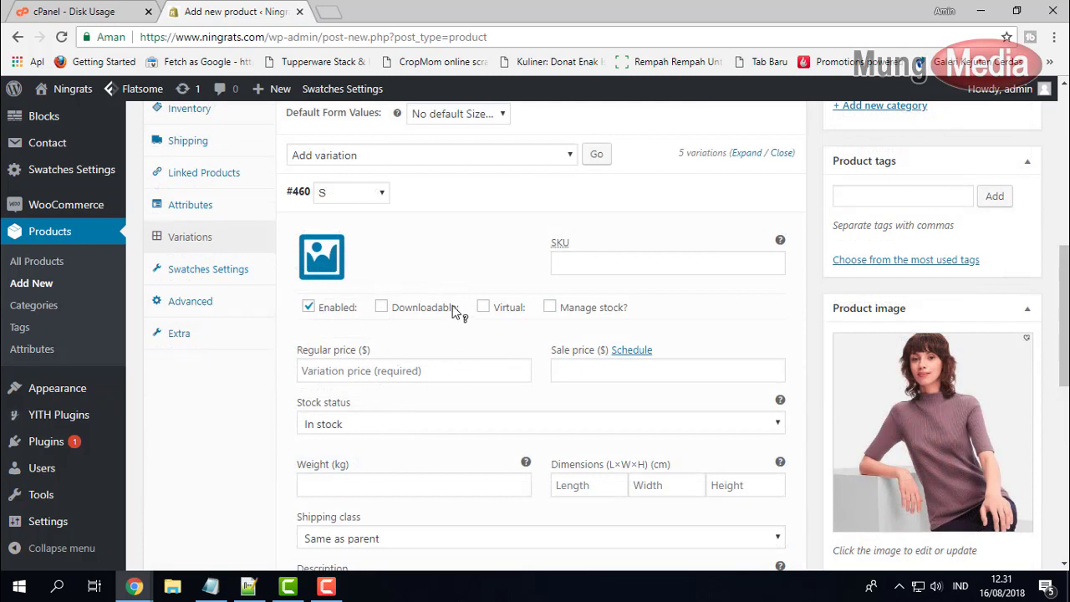
click(367, 378)
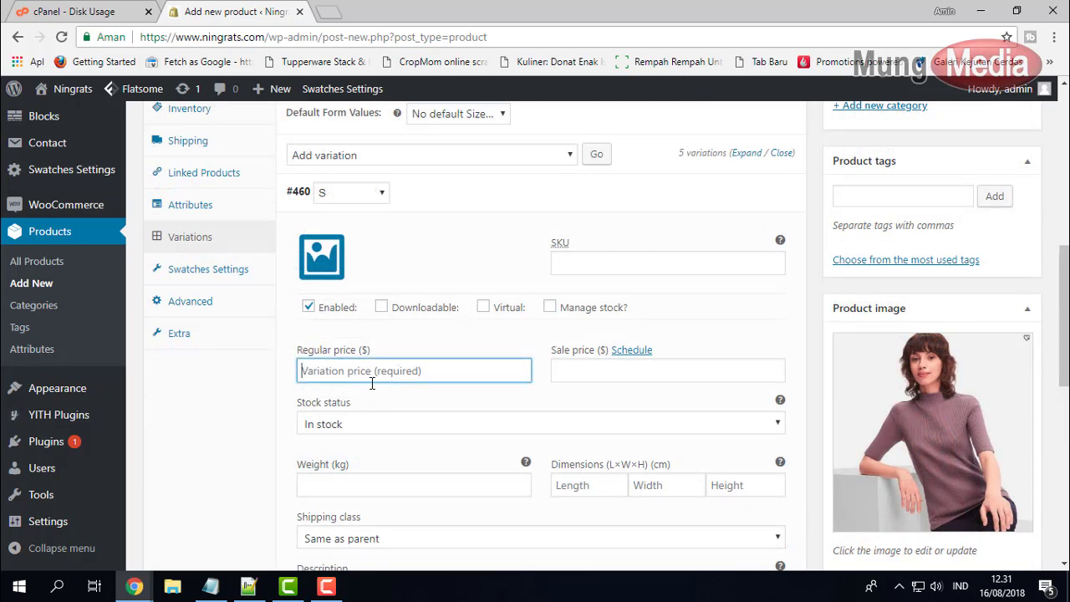
text(5)
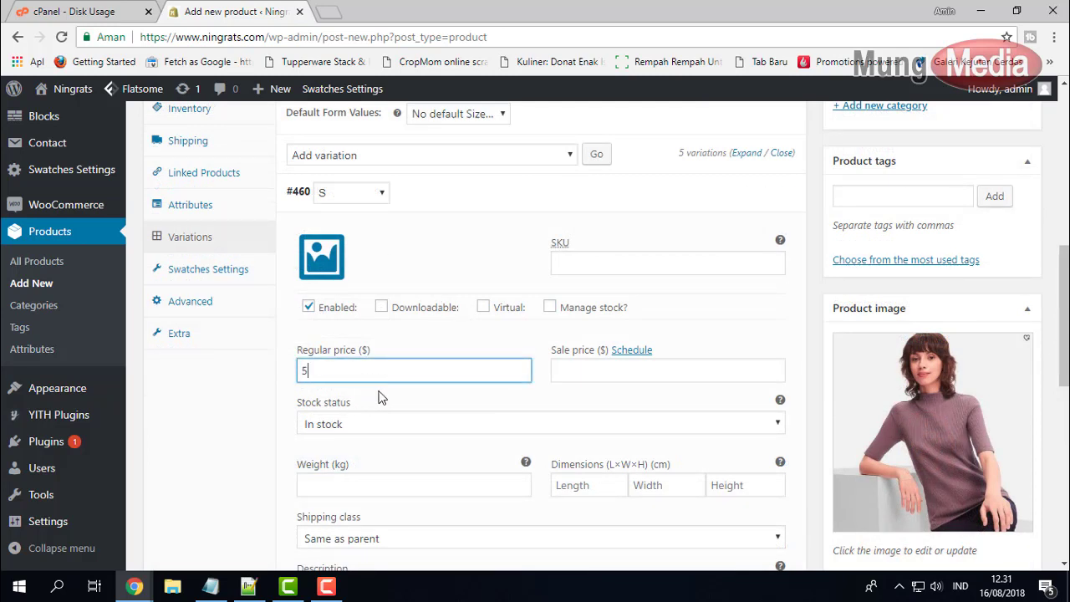
click(504, 189)
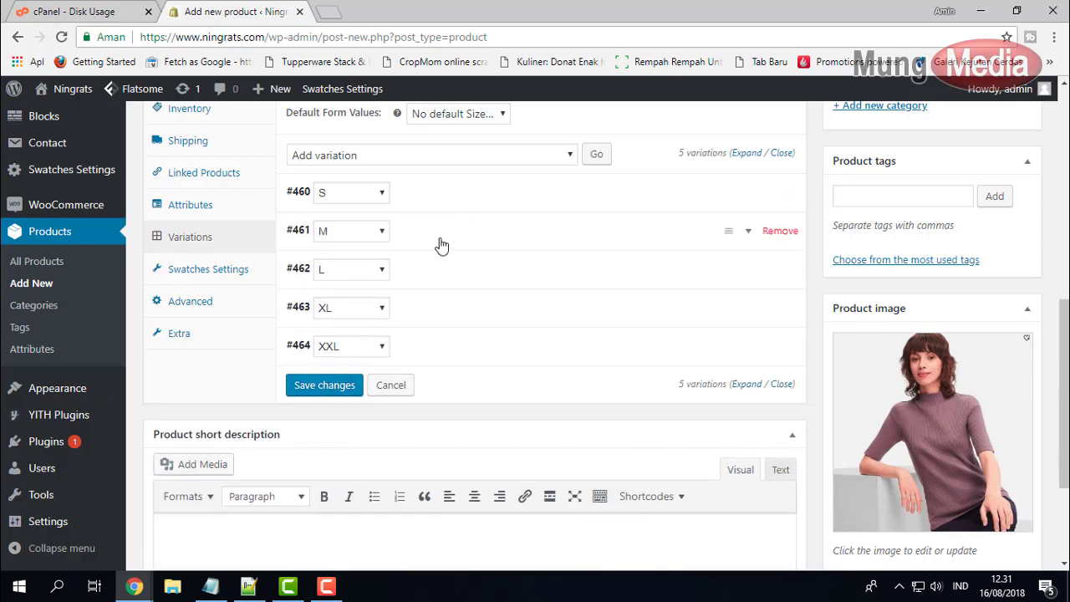
click(440, 238)
click(387, 411)
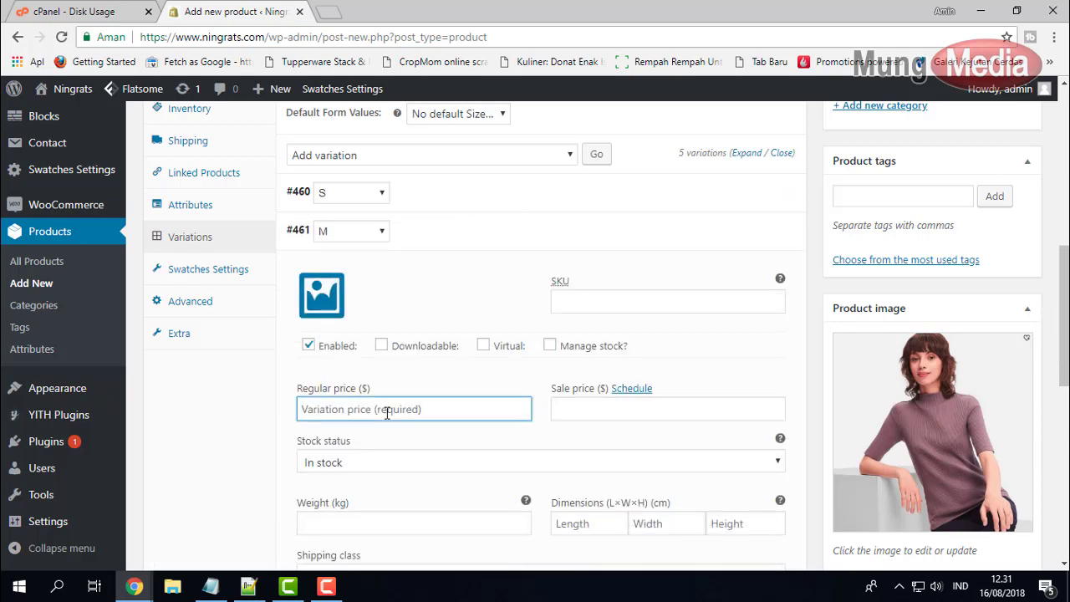
text(5)
click(486, 237)
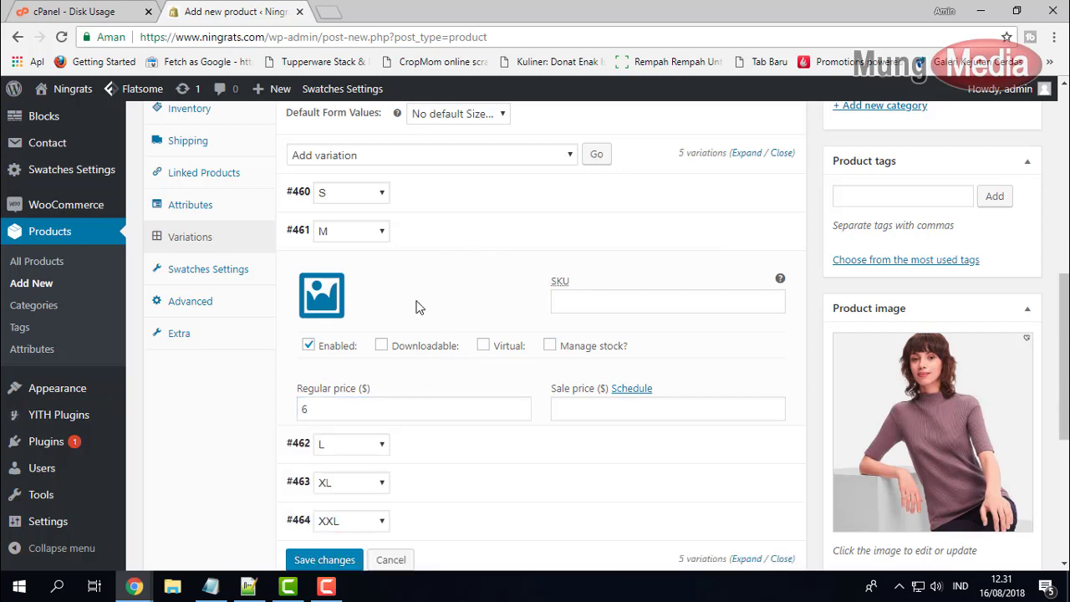
- Set the regular price of the size L variation to 7 and of the size XL variation to 7.9
click(447, 276)
click(361, 448)
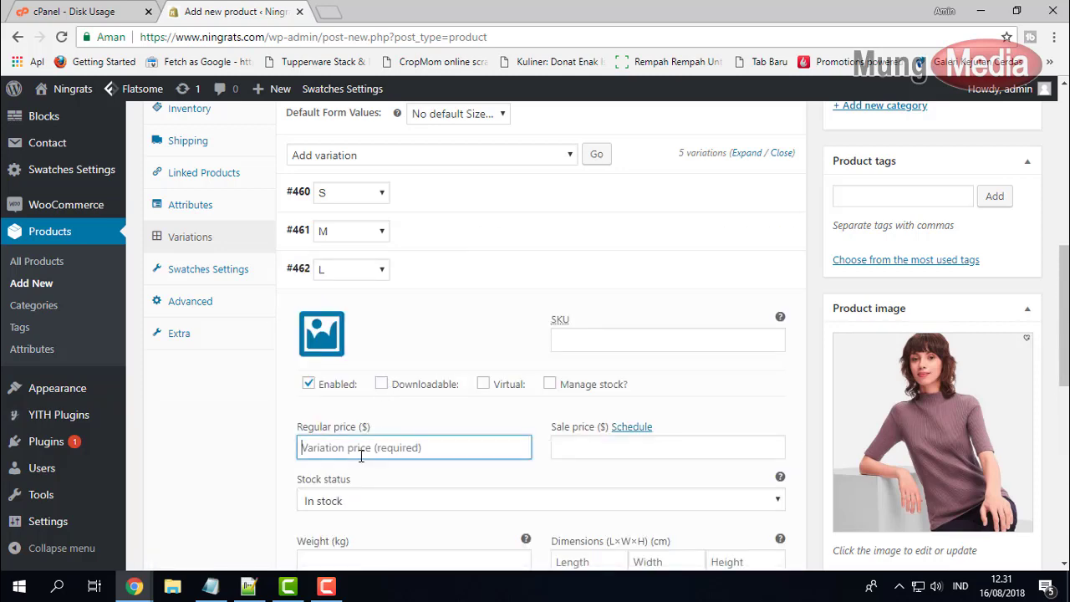
text(7)
click(451, 280)
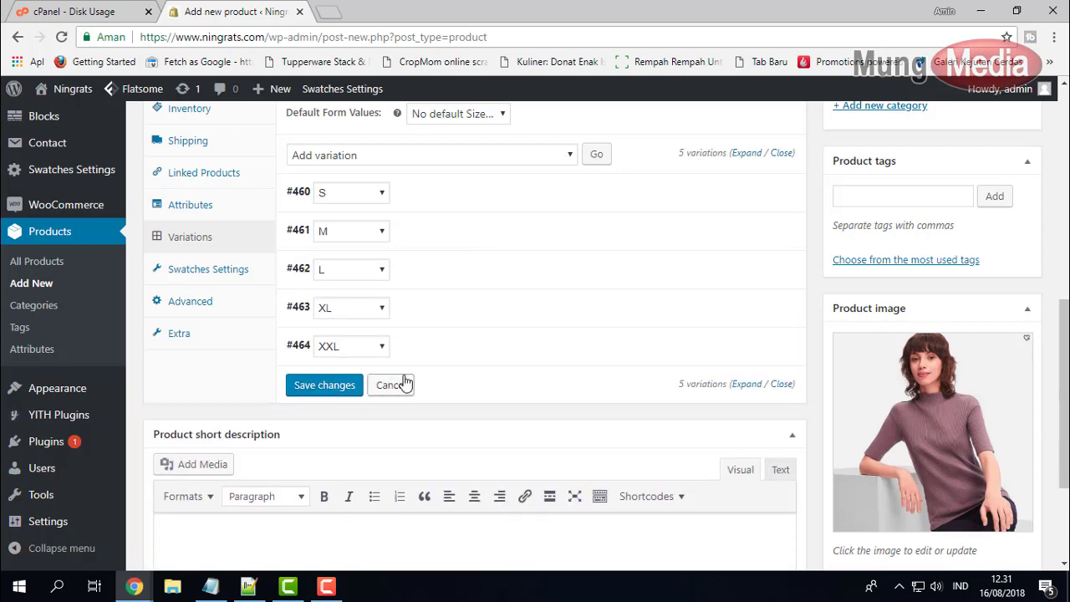
click(441, 320)
click(360, 487)
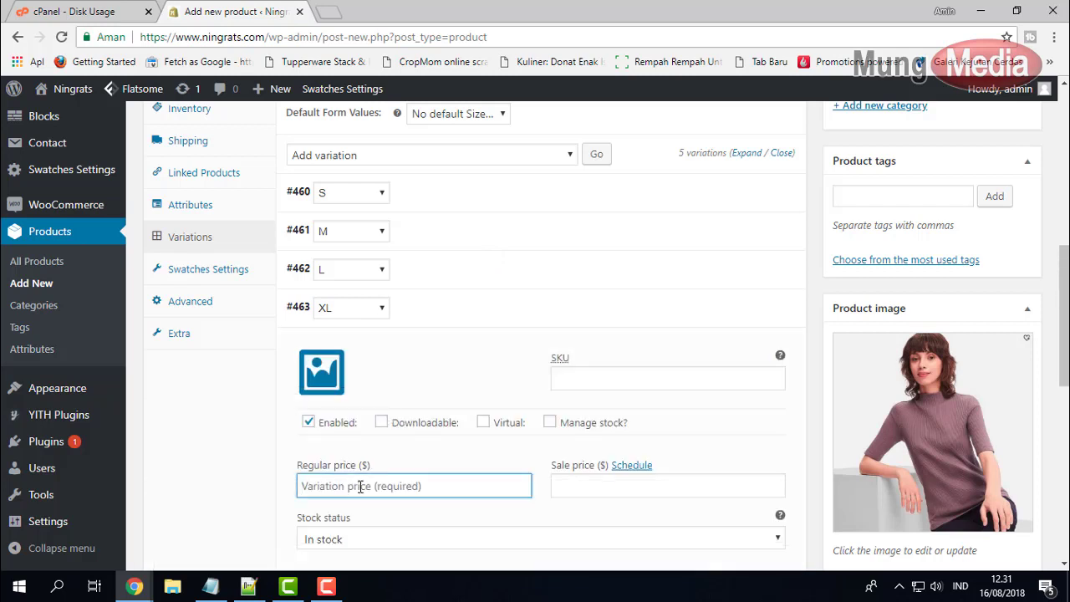
text(7.9)
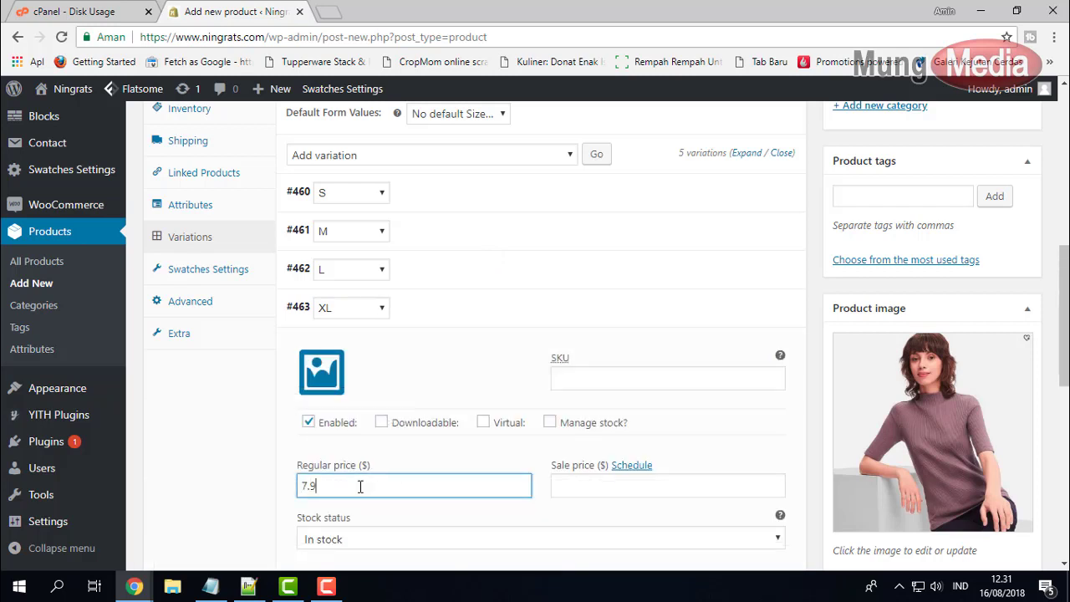
click(441, 326)
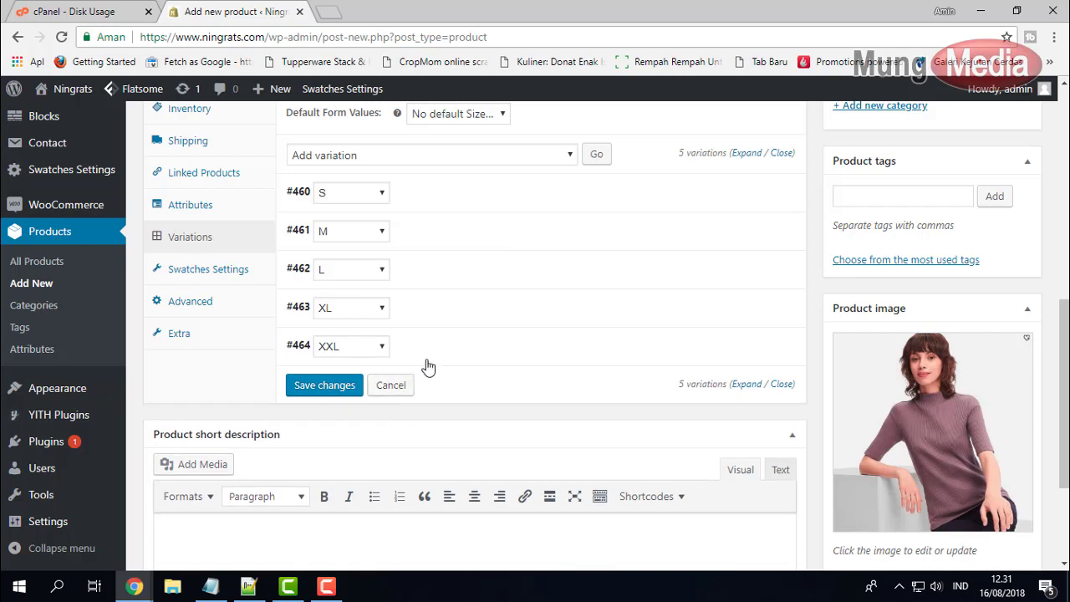
- Set the regular price of the size XXL variation to 8
click(436, 353)
click(407, 524)
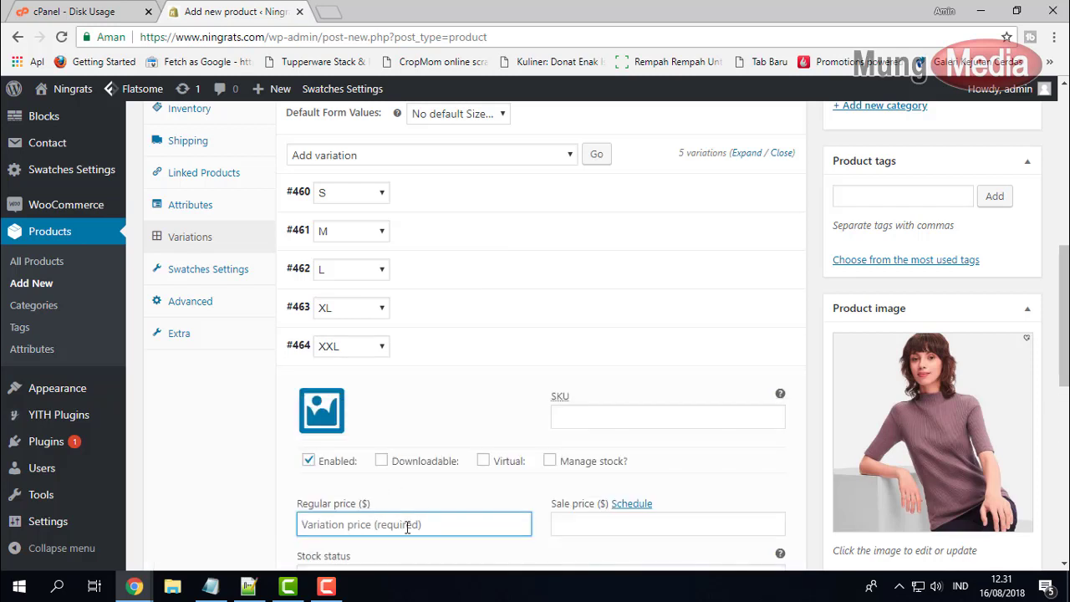
text(8)
click(466, 358)
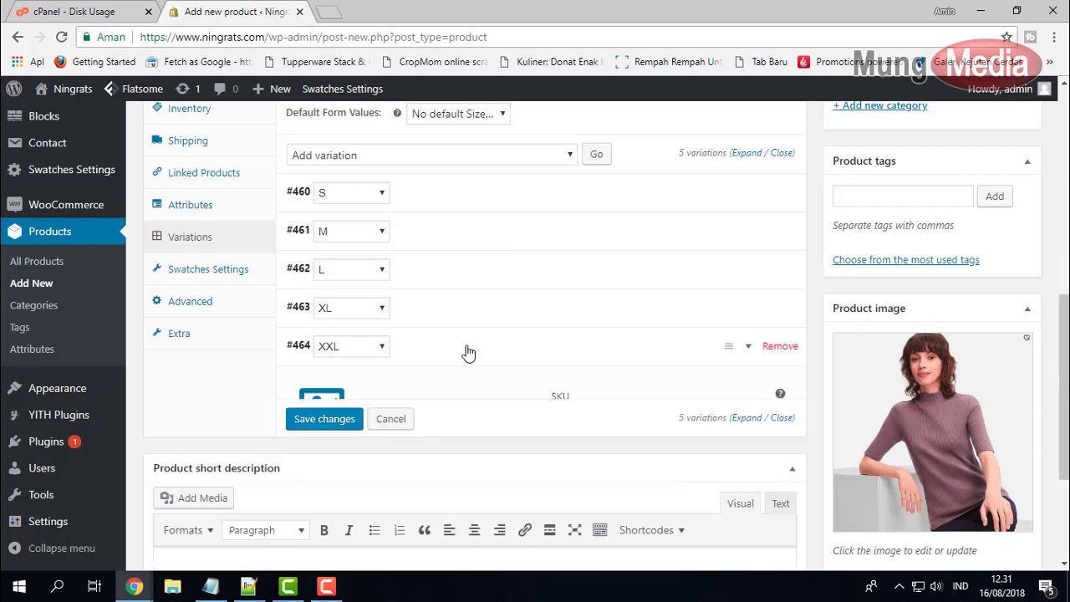
- Publish the T-shirt product with its priced size variations
scroll(508, 440, down, 2)
scroll(484, 358, up, 3)
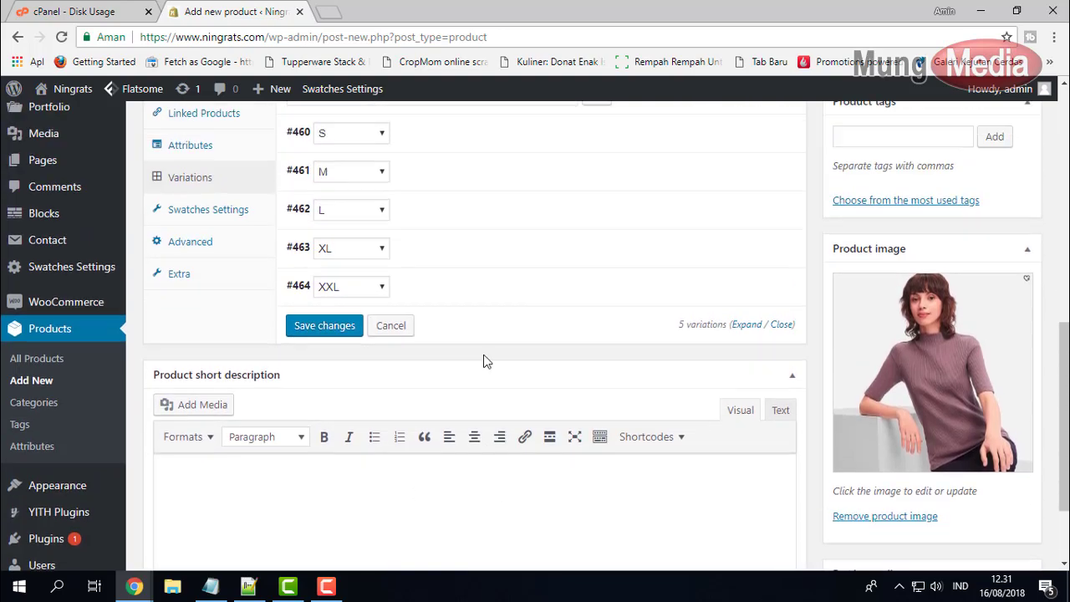
scroll(466, 343, down, 1)
scroll(460, 351, up, 1)
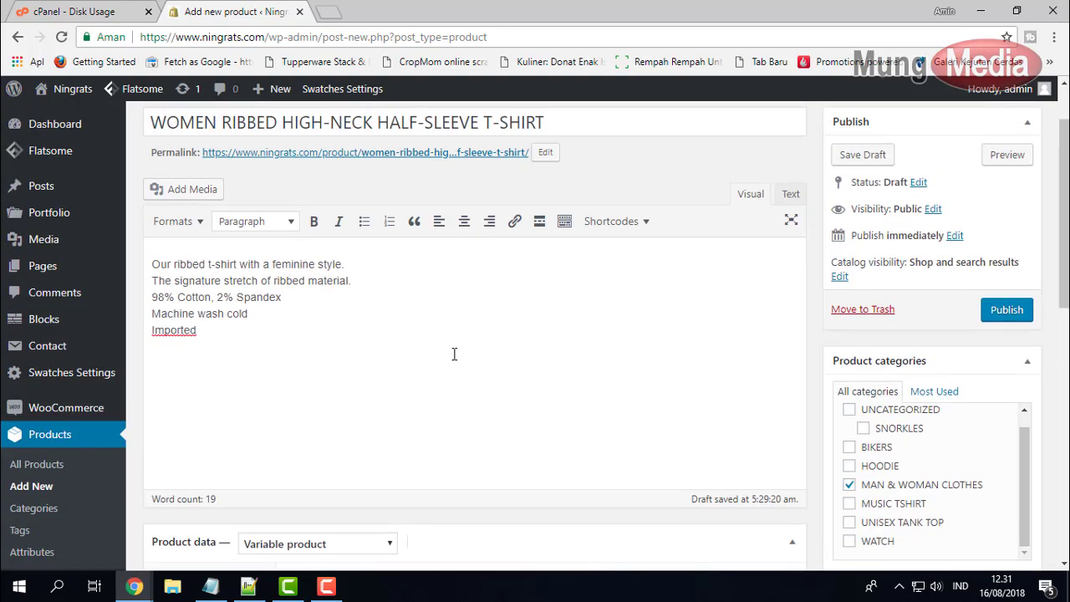
scroll(418, 437, down, 8)
scroll(775, 362, up, 6)
scroll(775, 362, up, 1)
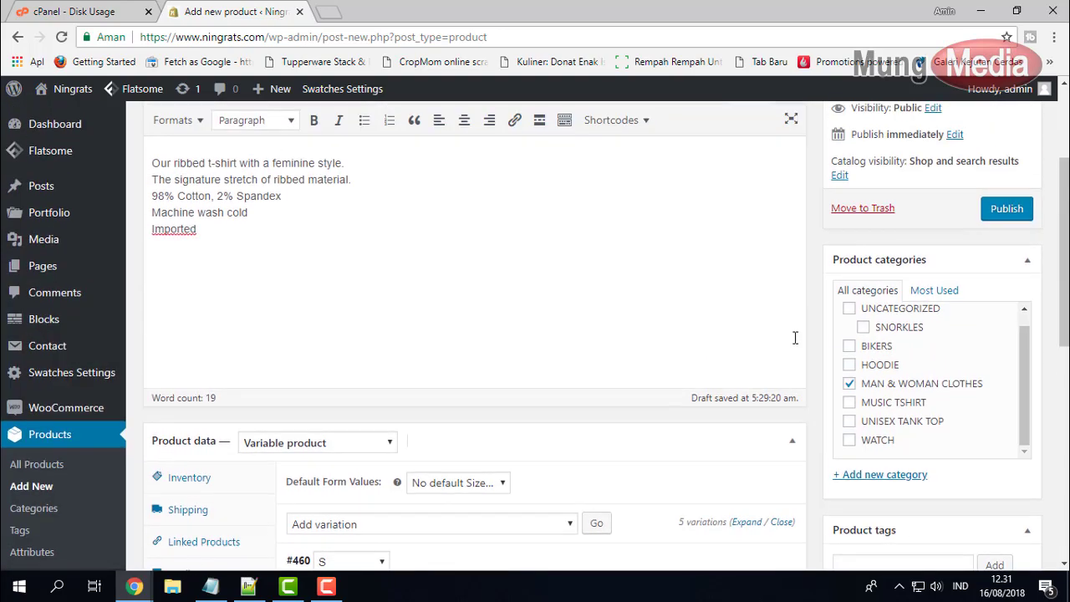
click(1007, 209)
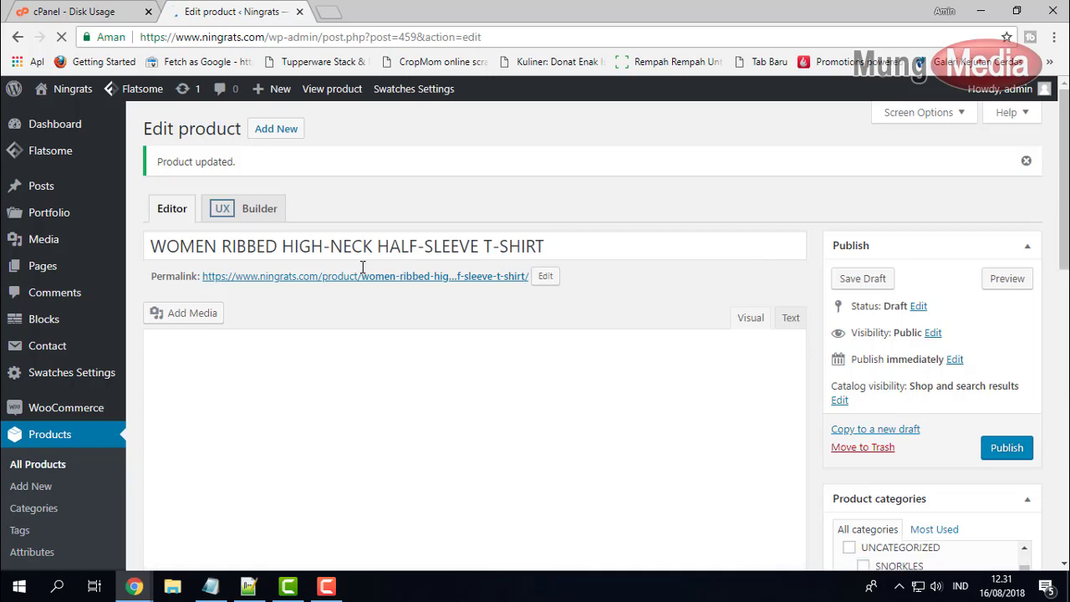
- Open the product's permalink in a new browser tab and examine its price range and the available size options
right_click(318, 279)
click(357, 292)
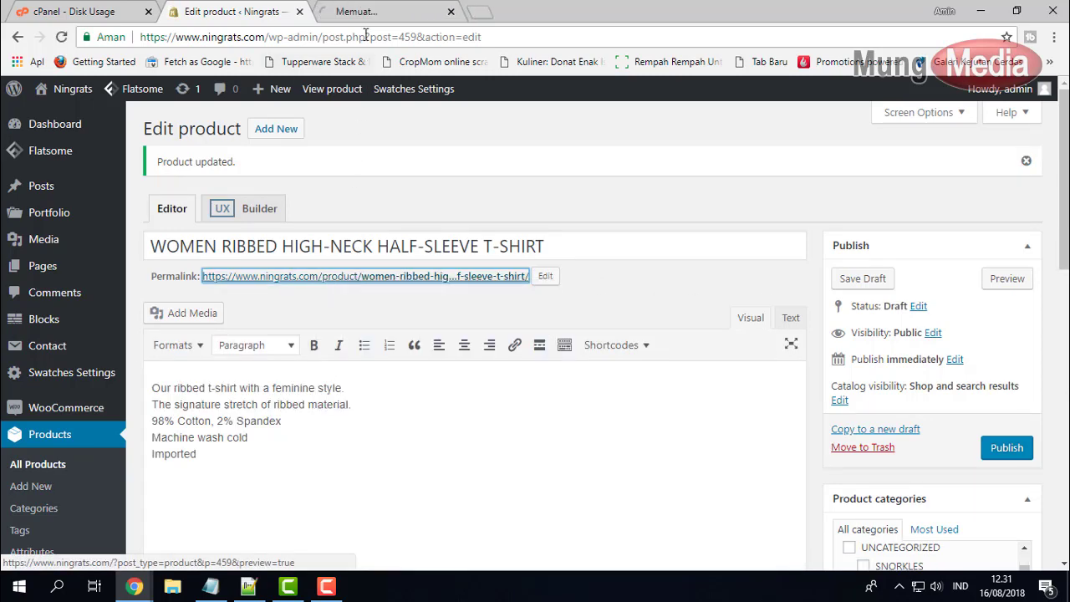
click(372, 14)
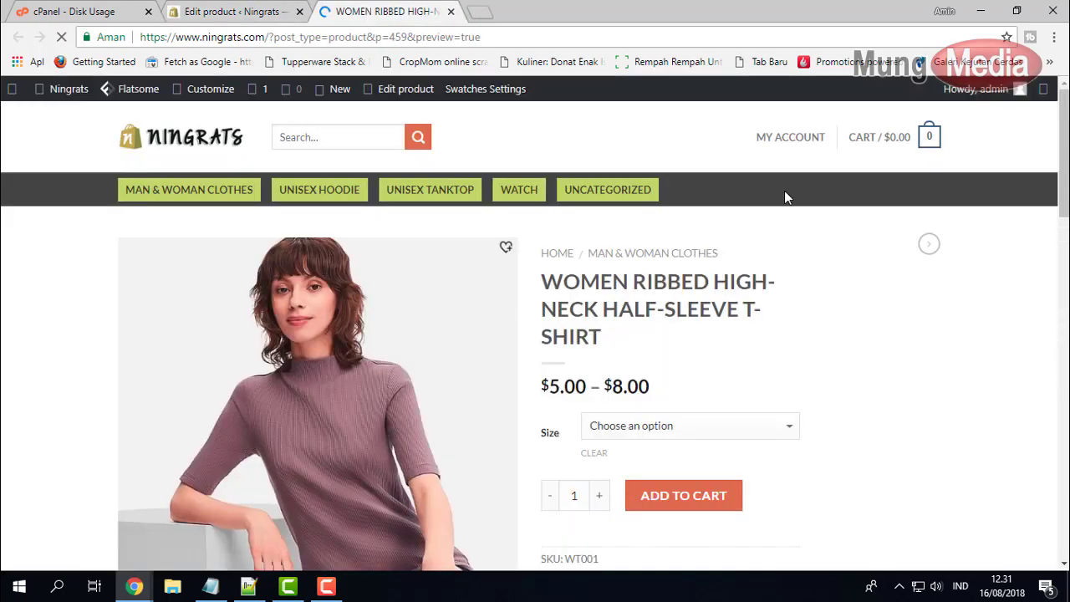
scroll(643, 300, down, 1)
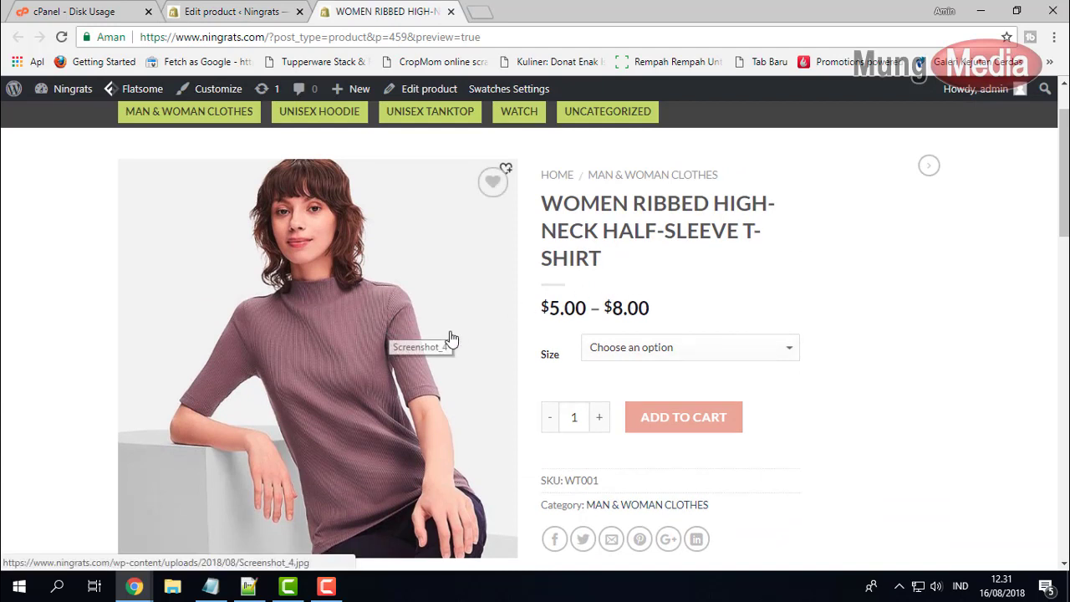
drag(548, 311, 658, 316)
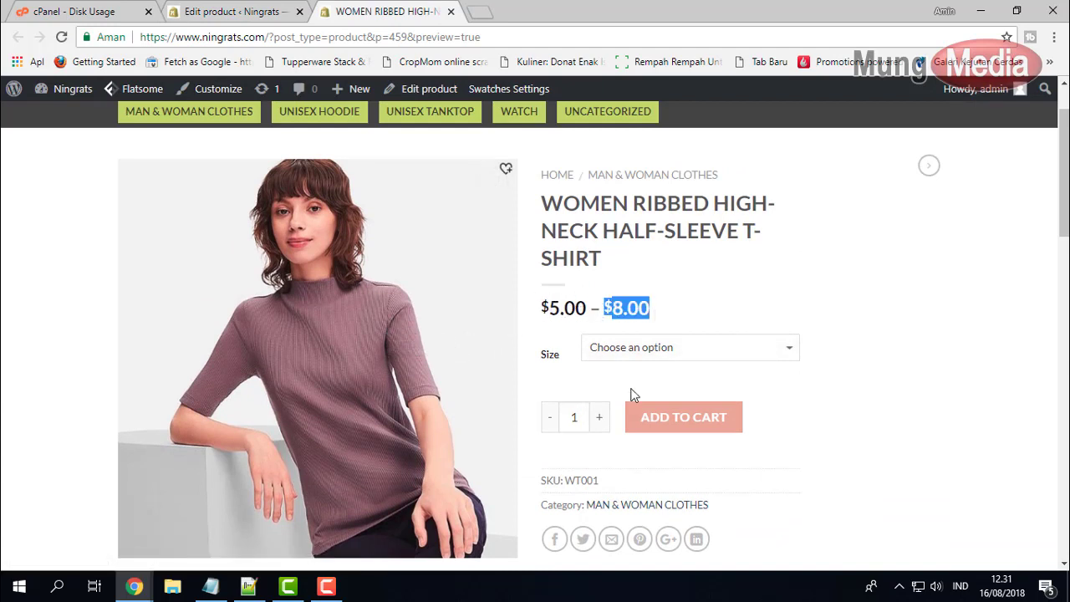
scroll(718, 297, down, 1)
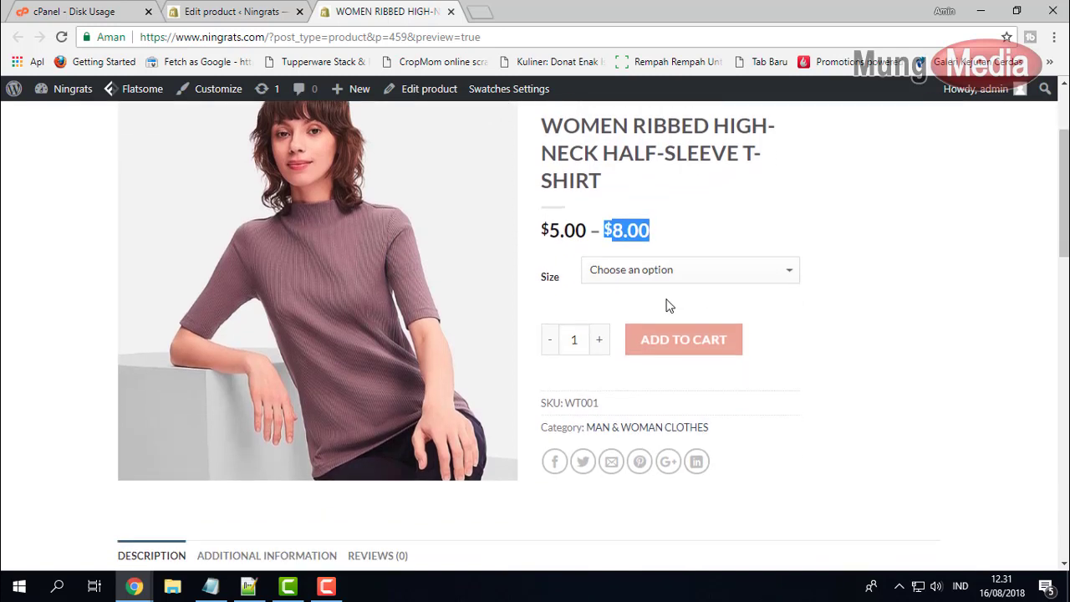
click(633, 269)
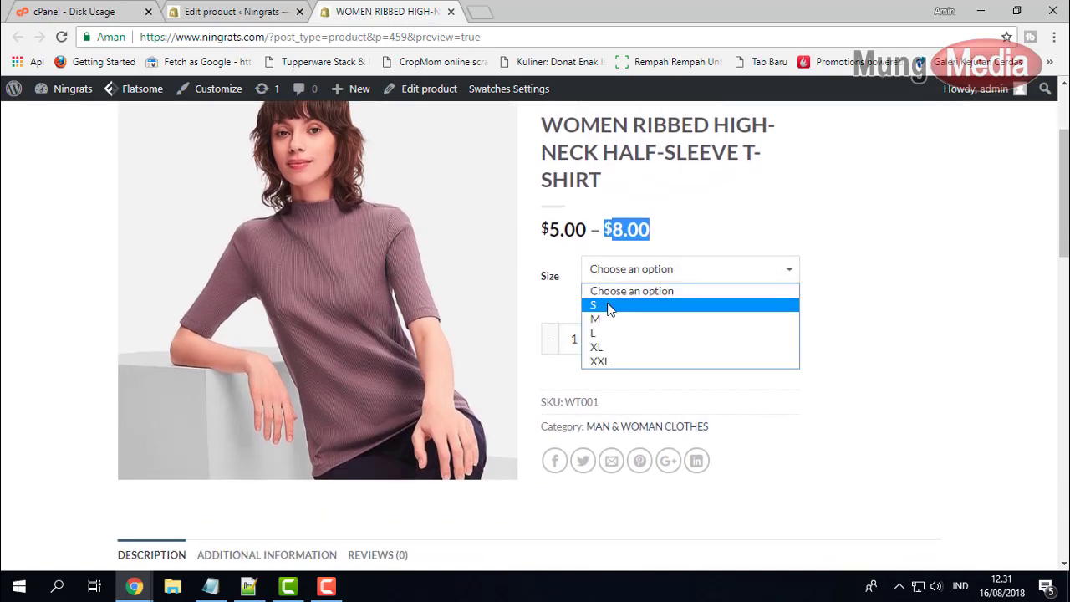
click(763, 288)
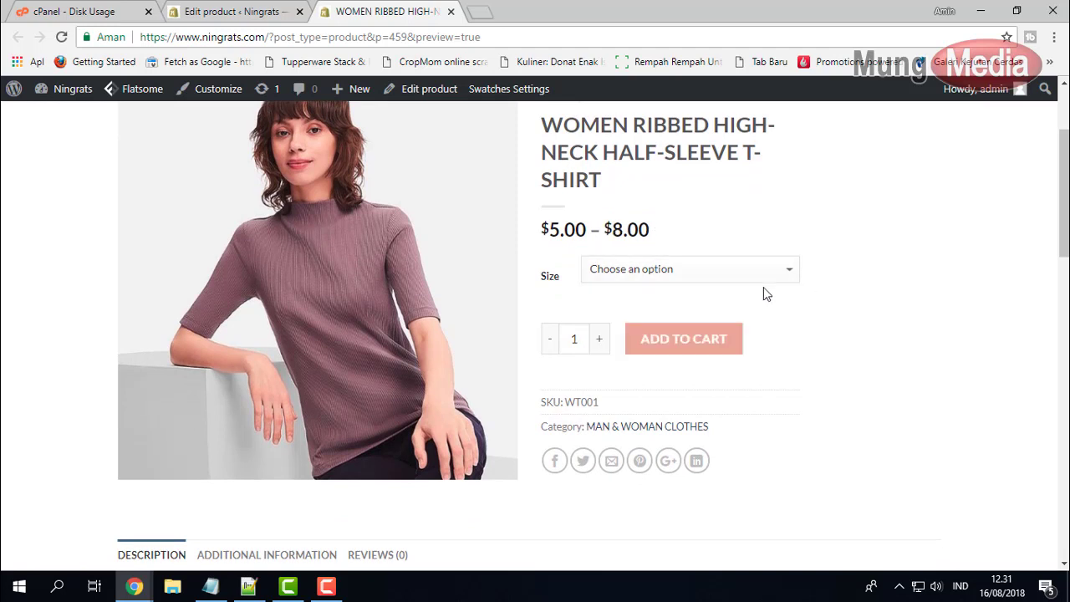
- Check the prices of sizes L and XL on the product page, leaving XL selected
click(673, 272)
click(627, 331)
click(635, 276)
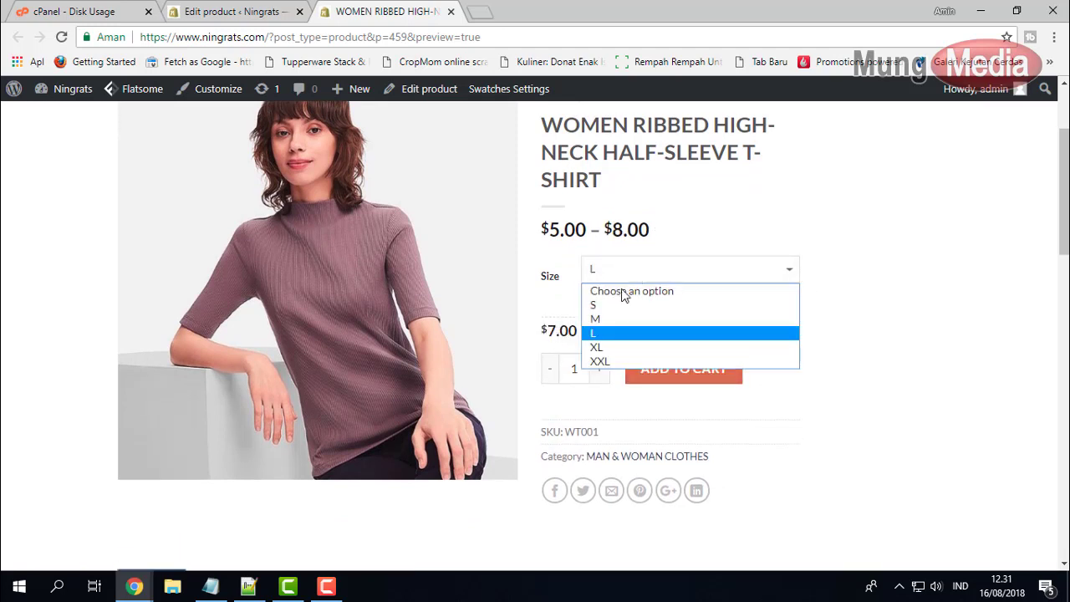
click(616, 348)
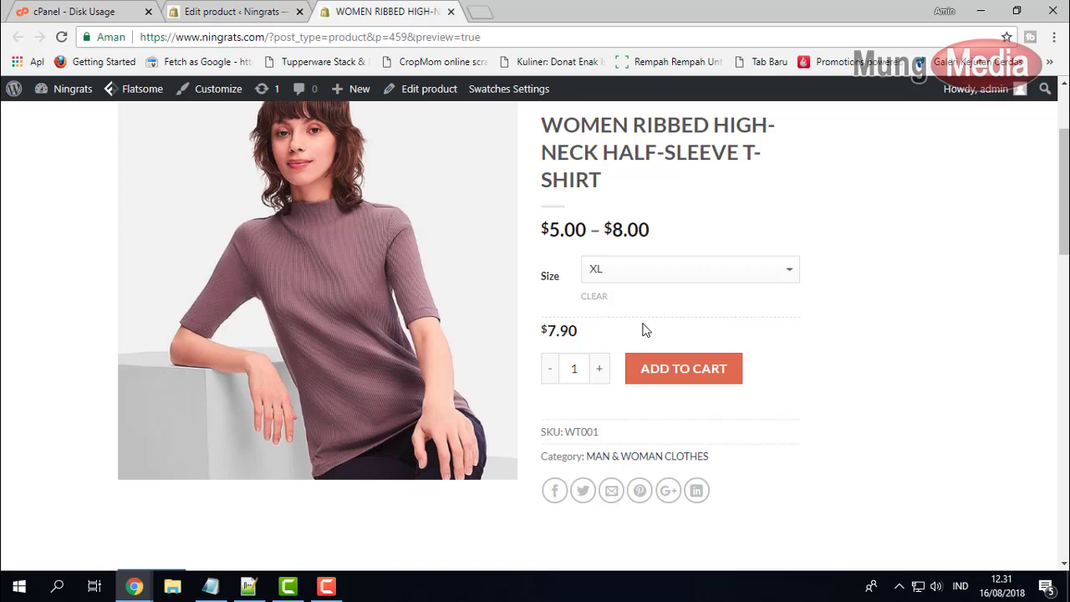
- Add one XL T-shirt to the cart and review the cart preview
click(677, 372)
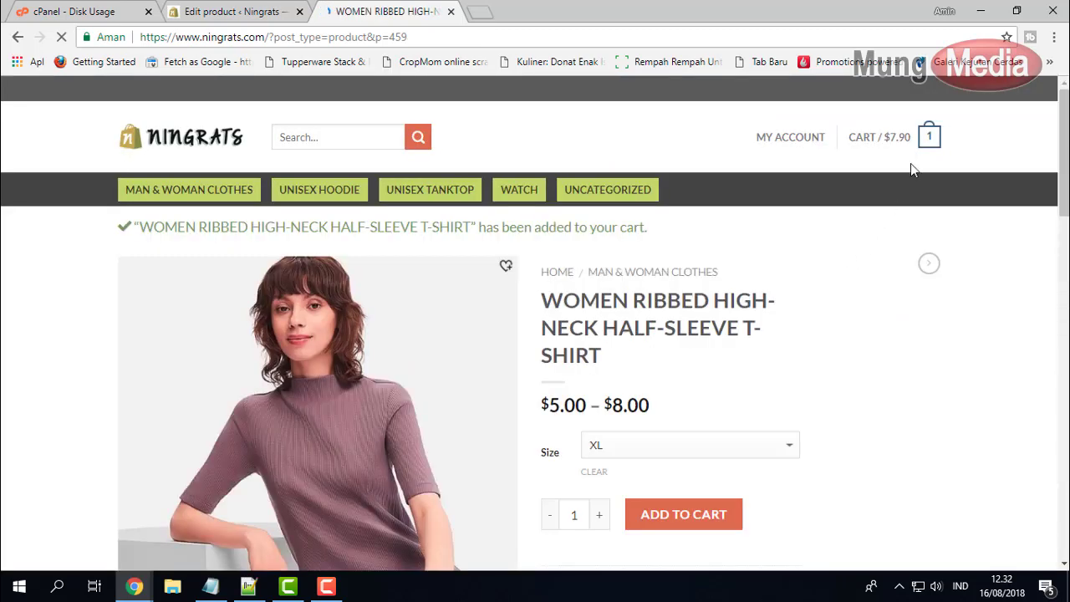
mouse_move(910, 159)
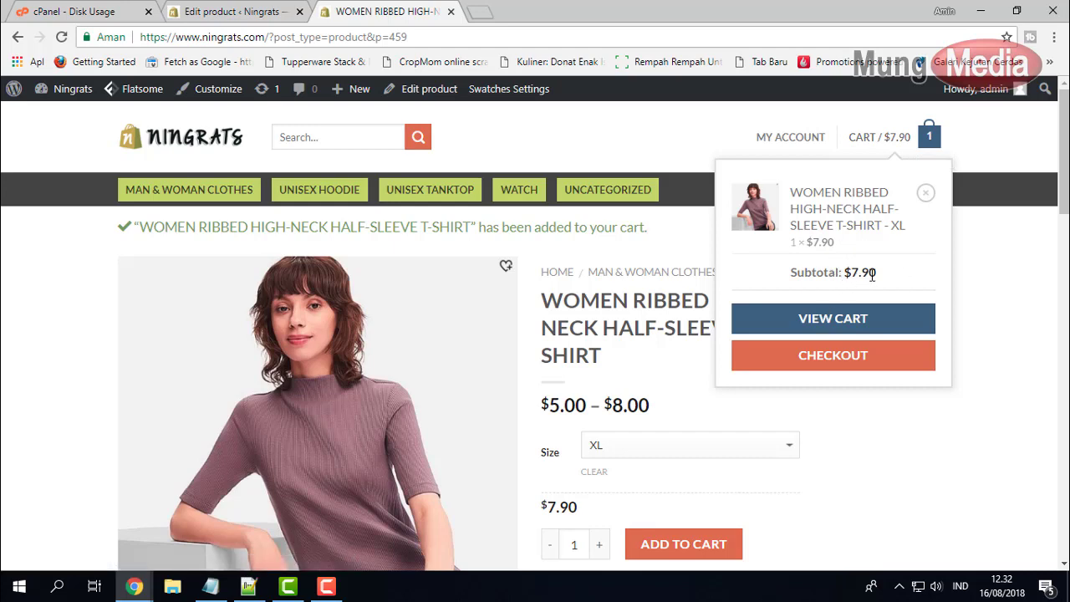
scroll(726, 396, down, 1)
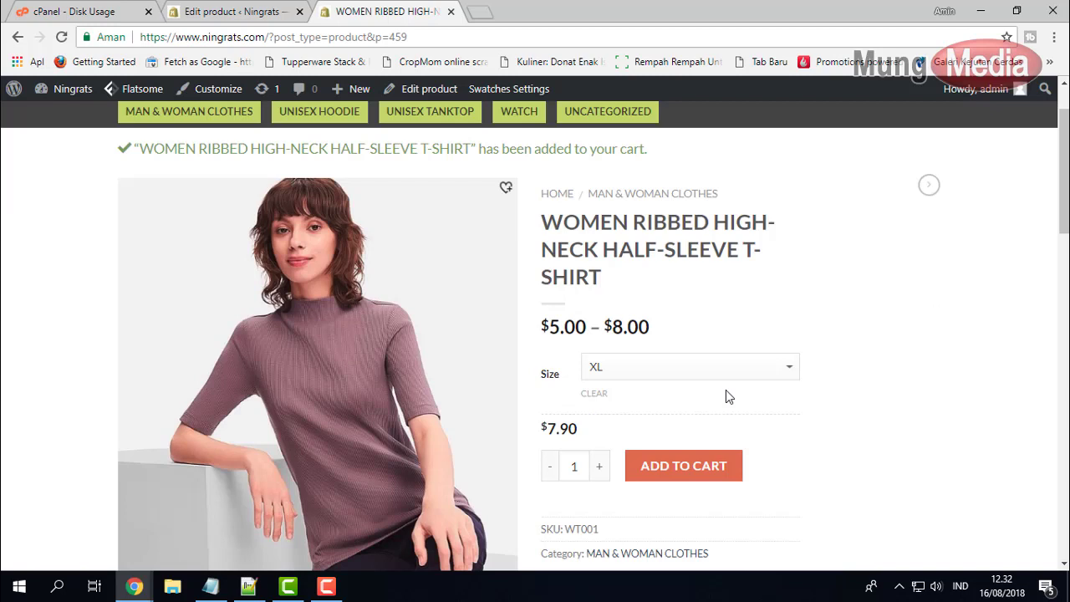